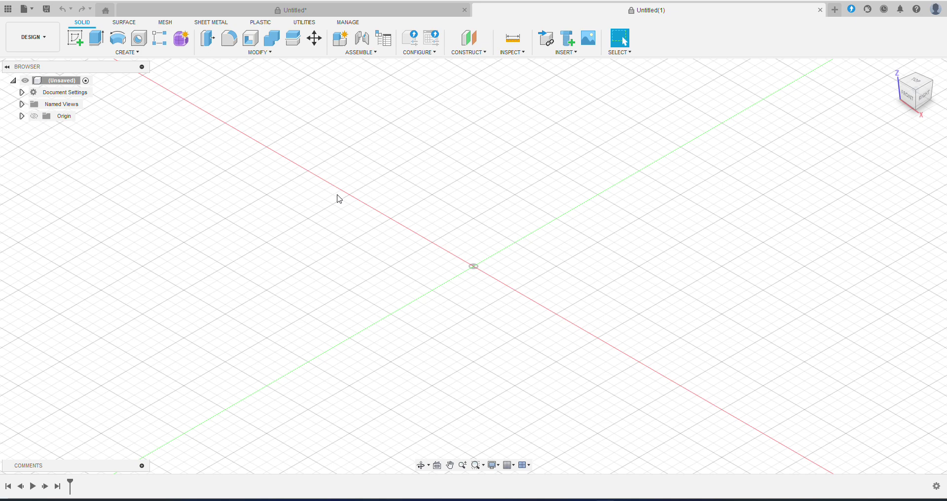
Switch to the browser and examine the T1650 speaker's product page and its dimension drawing in the full-range speaker manual PDF
click(915, 90)
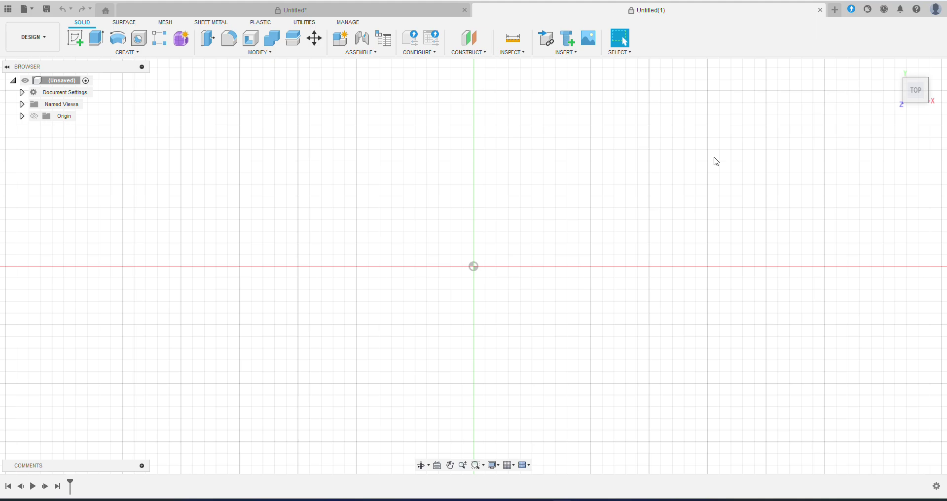
click(513, 500)
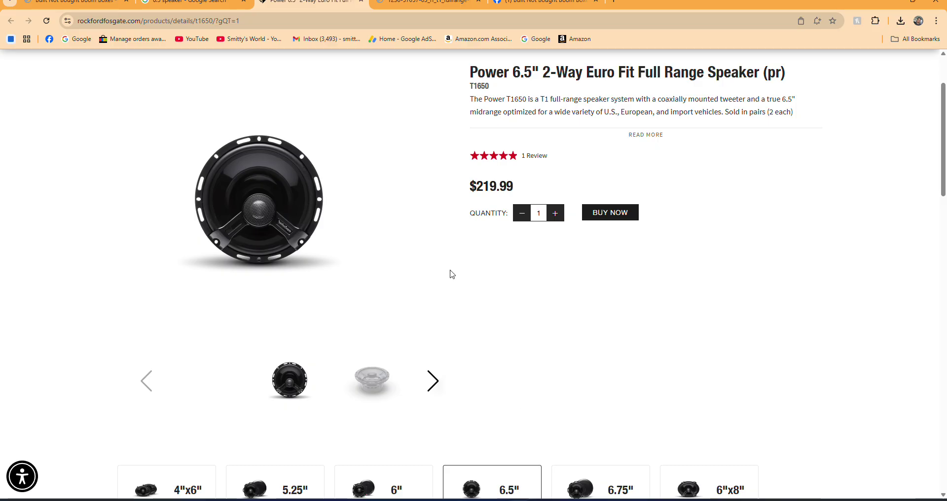
scroll(410, 265, up, 1)
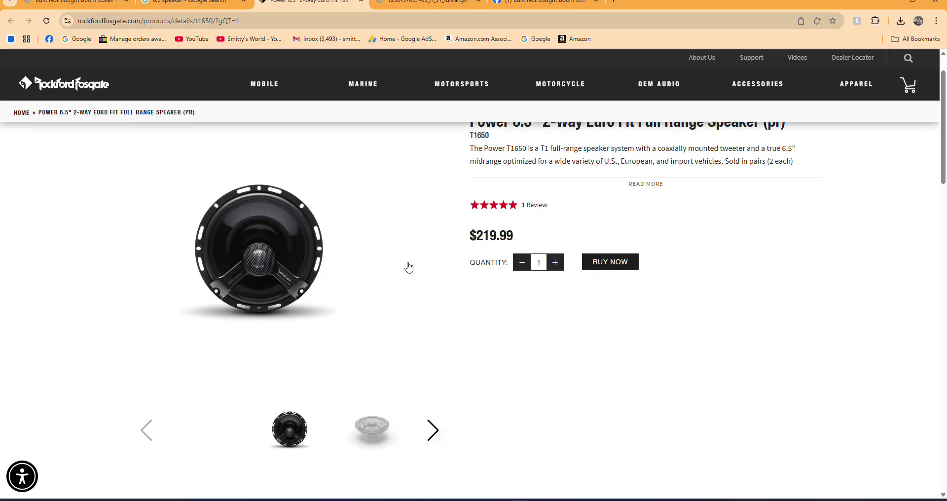
scroll(410, 265, down, 1)
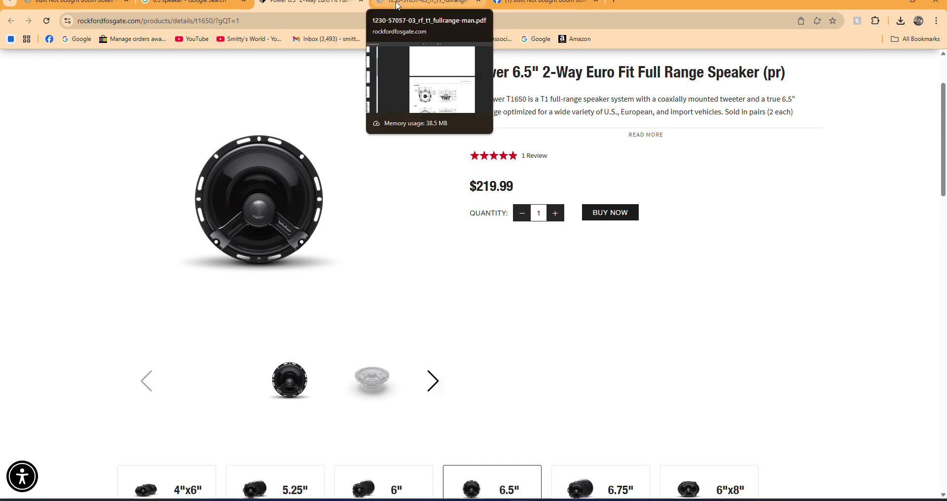
click(390, 1)
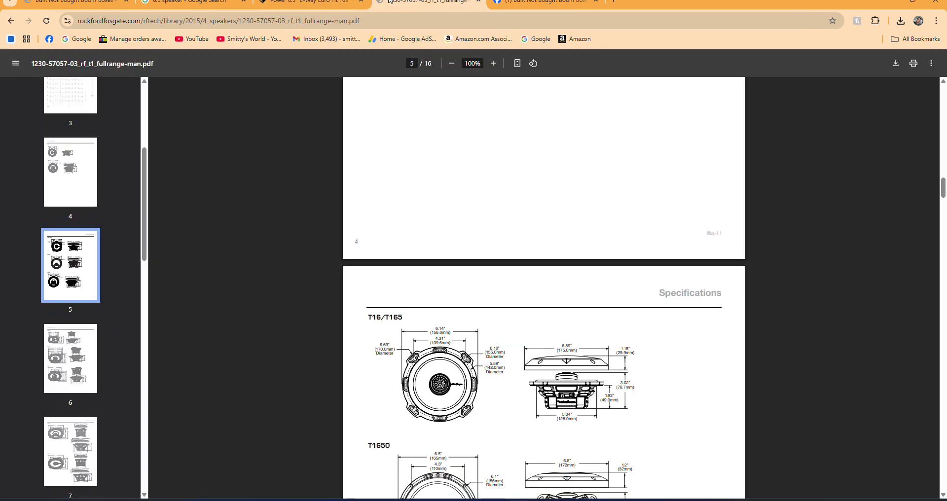
scroll(359, 241, down, 5)
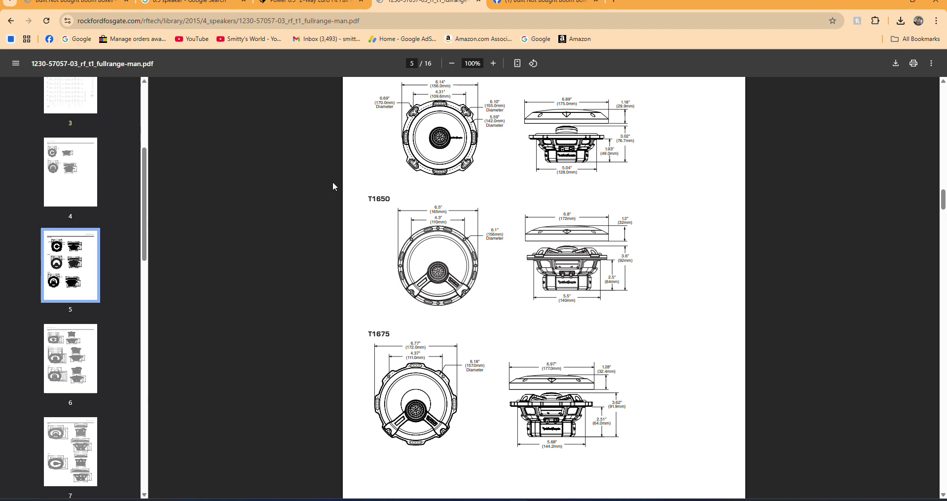
scroll(359, 204, up, 3)
scroll(359, 205, down, 2)
click(308, 3)
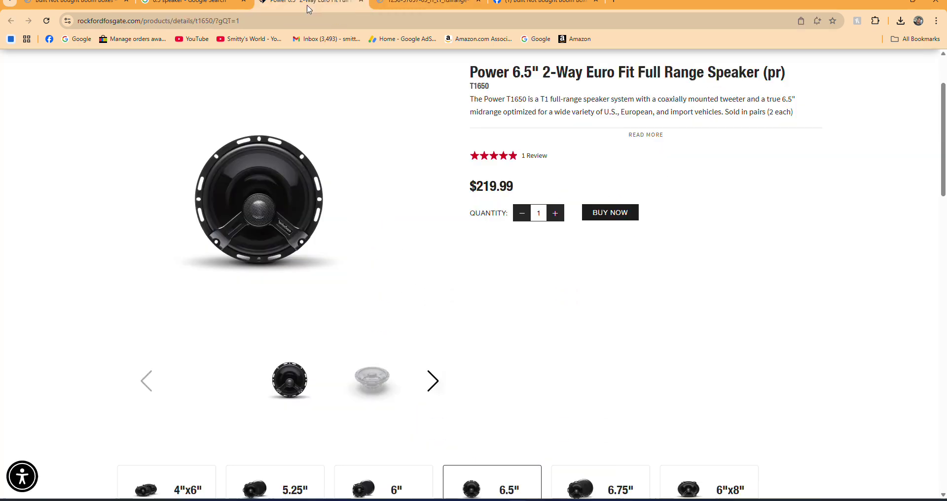
scroll(420, 379, down, 8)
scroll(420, 379, down, 2)
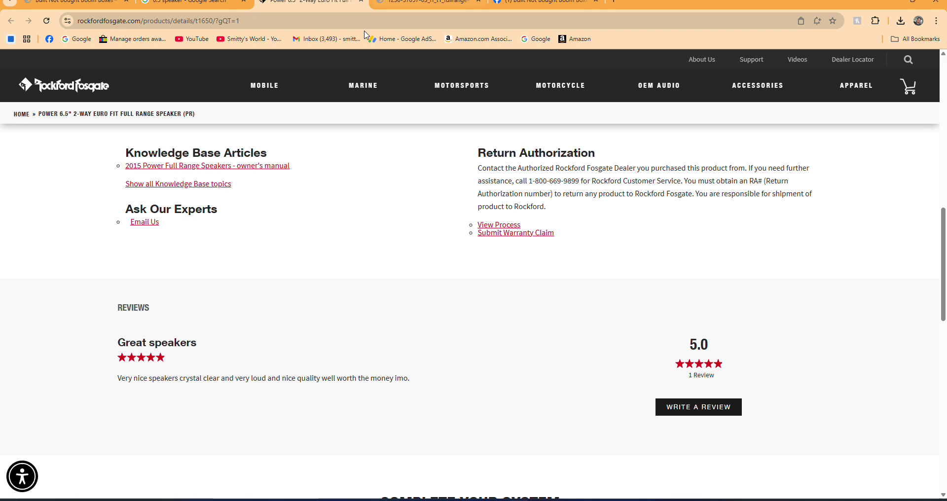
scroll(335, 163, up, 2)
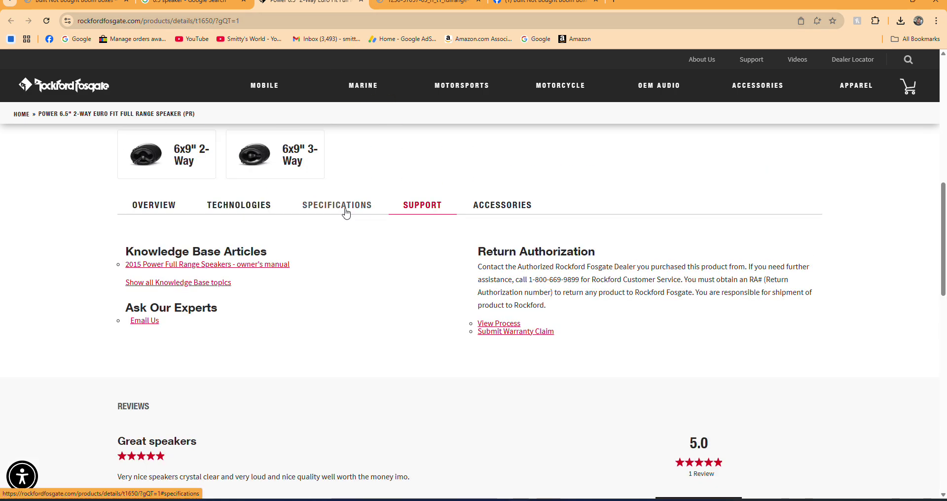
click(382, 6)
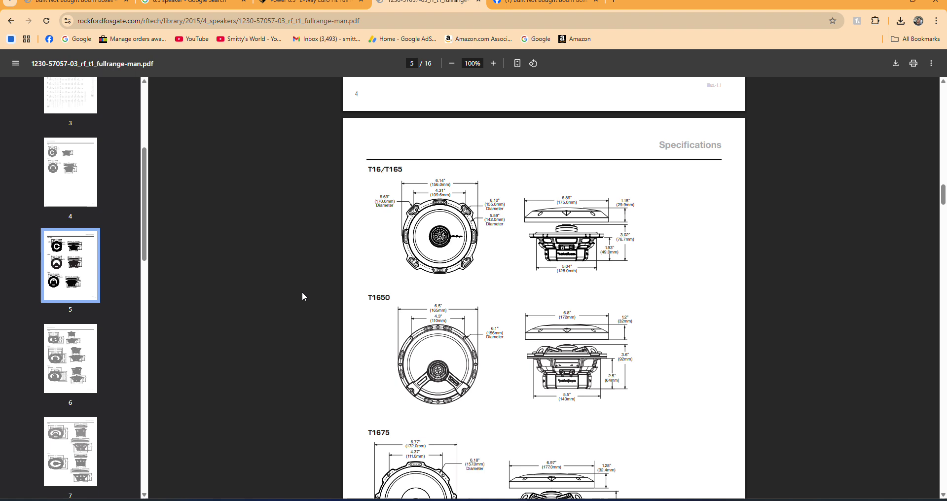
scroll(303, 295, down, 1)
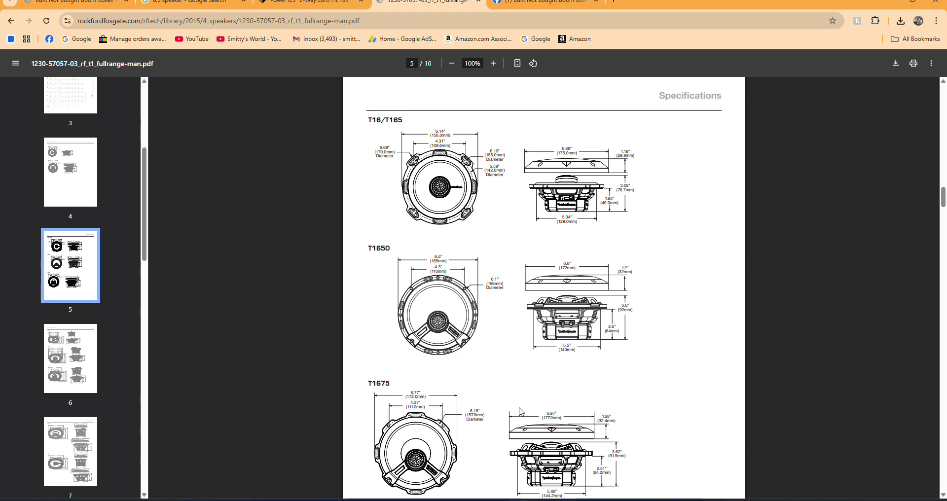
Return to Fusion and sketch a 165 mm diameter circle centred on the origin on the horizontal XY plane
click(563, 500)
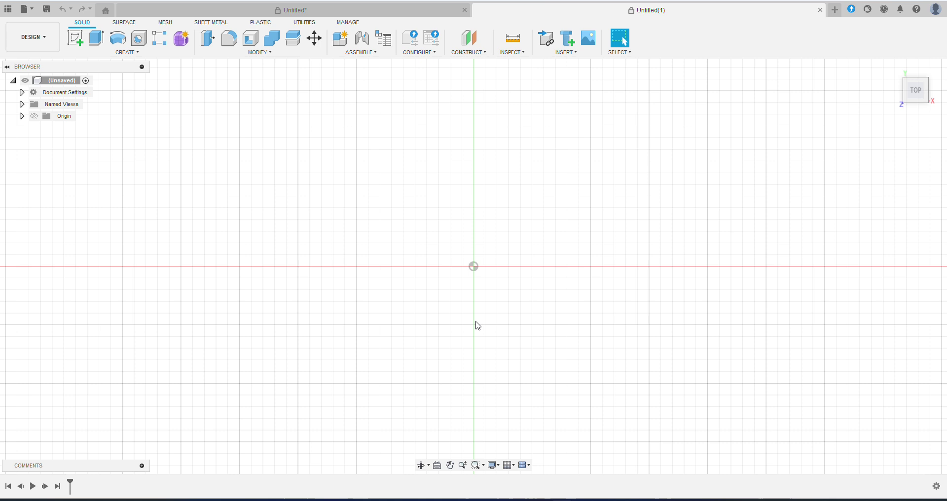
click(80, 42)
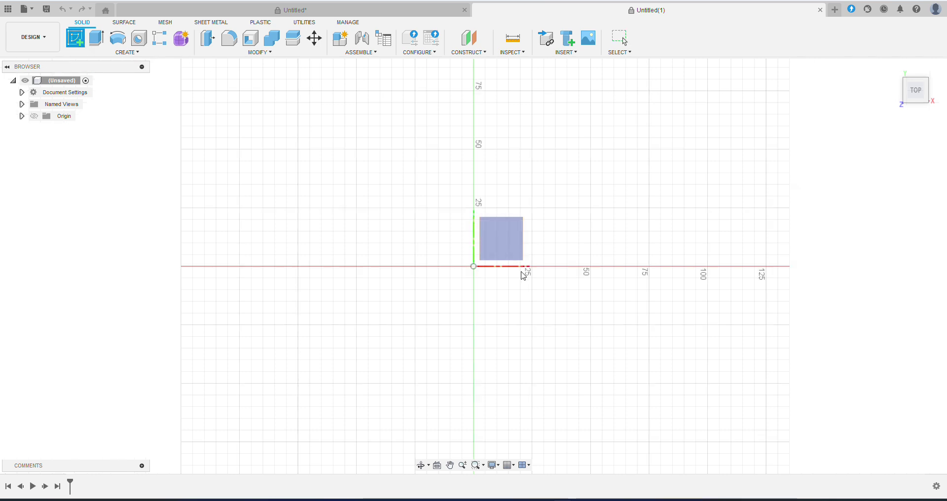
click(504, 252)
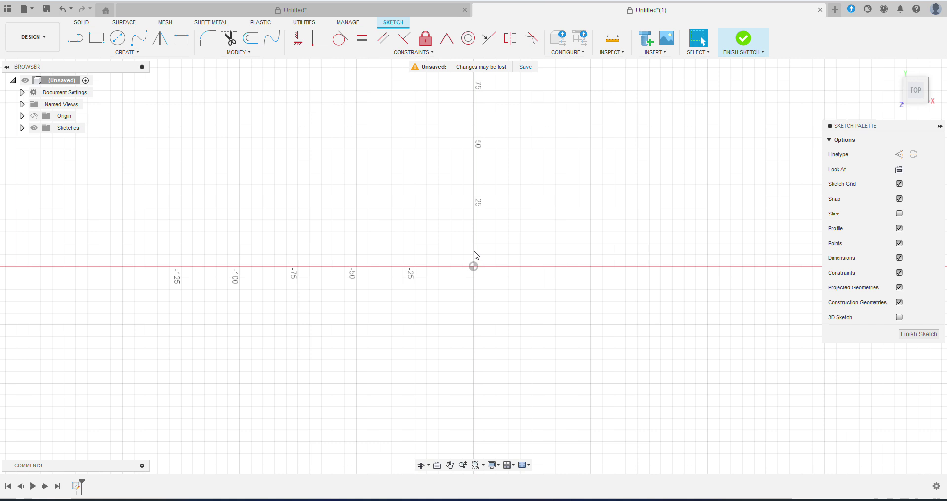
click(119, 45)
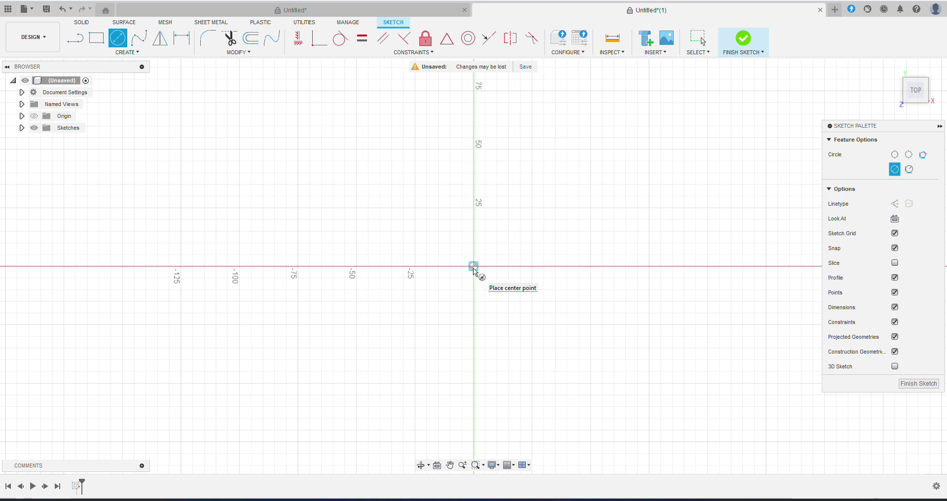
click(473, 266)
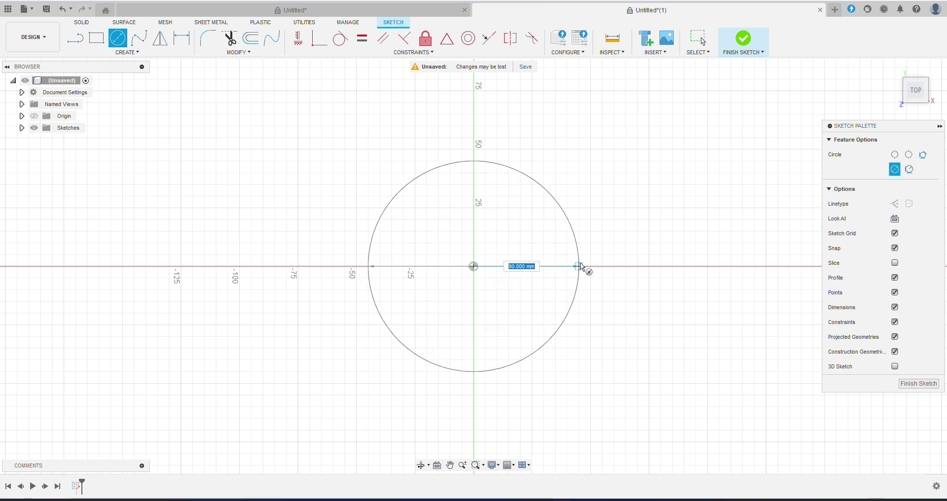
text(165)
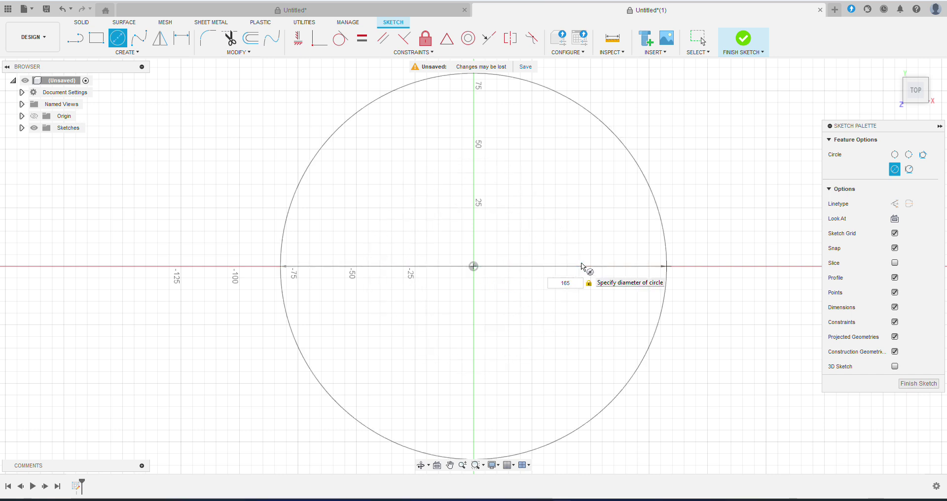
key(Return)
key(Escape)
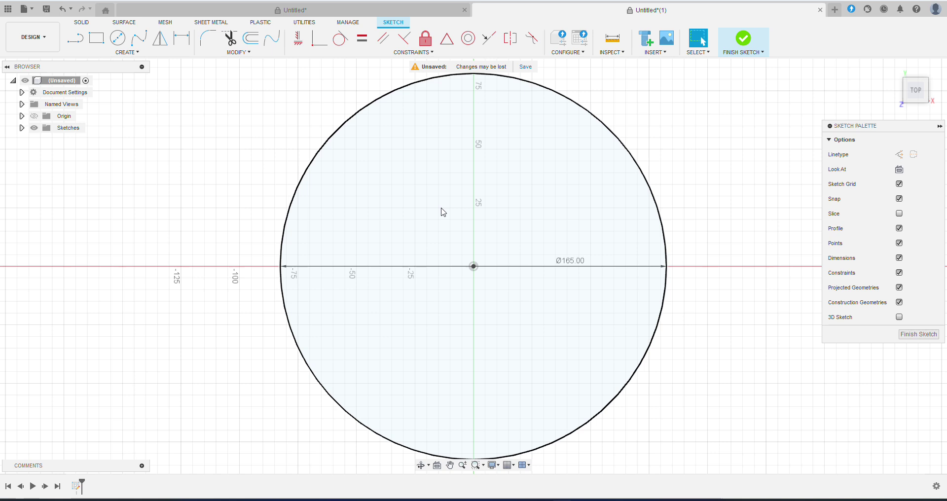
Extrude the circle profile 10 mm as a new body
click(80, 22)
click(97, 37)
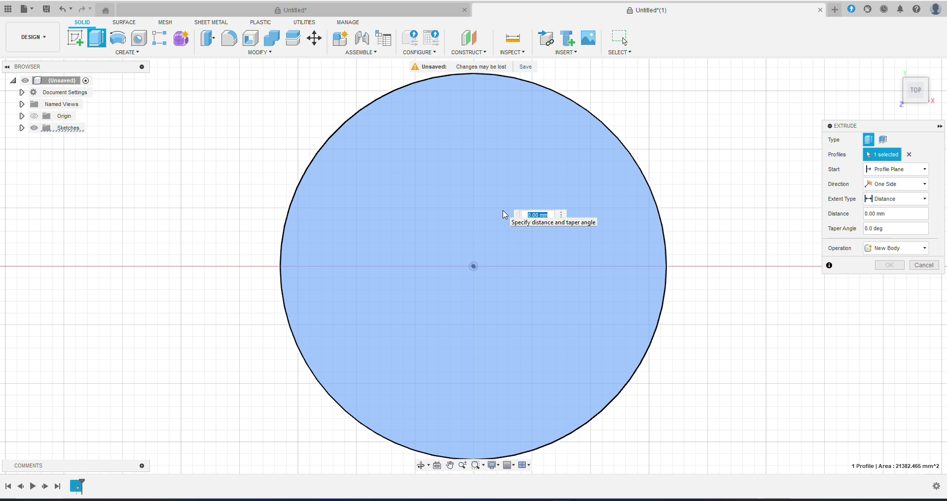
text(10)
key(Return)
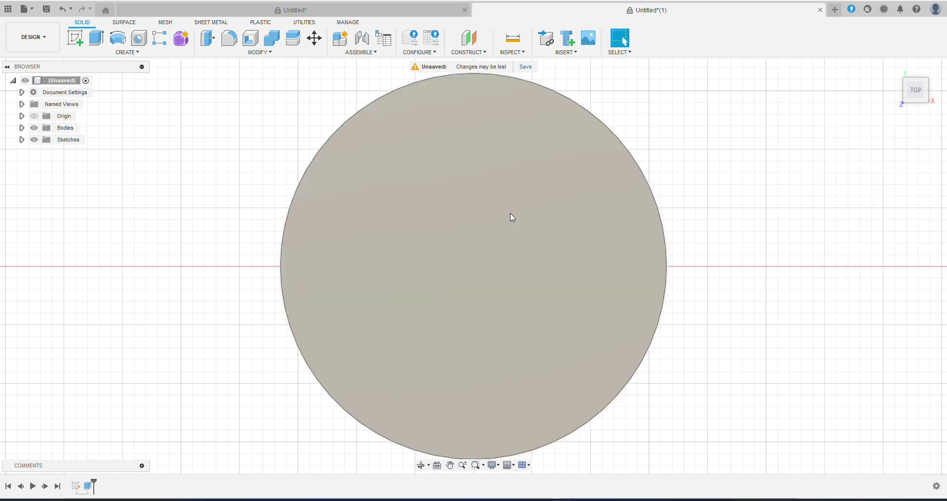
Check the document's active unit settings without changing them
click(21, 93)
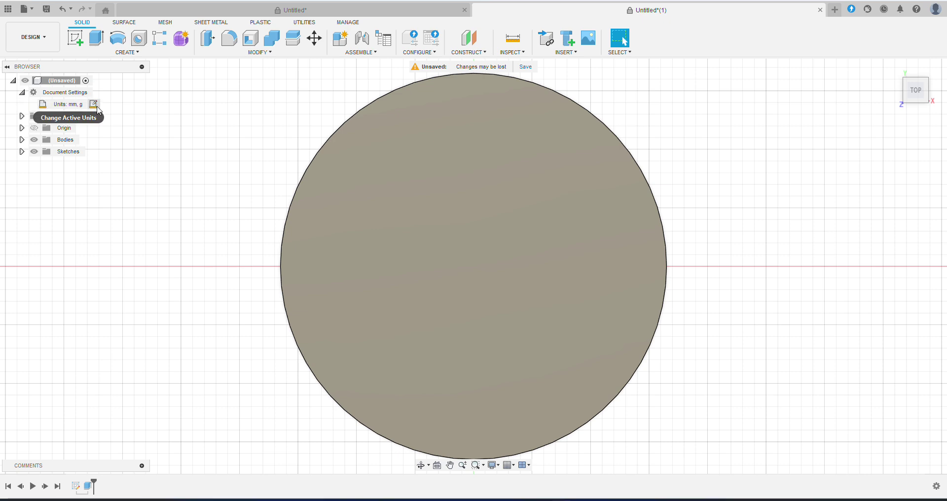
click(97, 107)
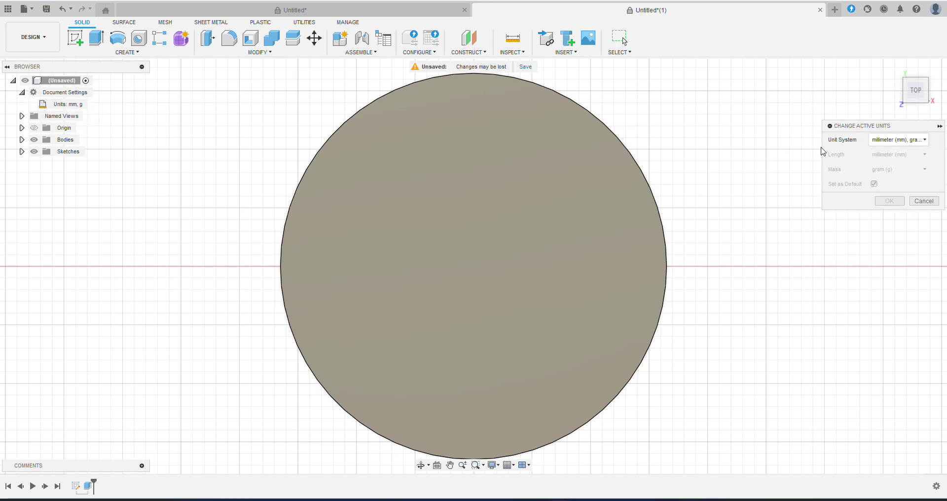
click(922, 199)
Look over the extruded disc and check the T1650 dimension drawing in the browser before returning to the model
mouse_move(921, 93)
mouse_down()
mouse_move(921, 74)
mouse_move(940, 59)
mouse_move(944, 92)
mouse_up()
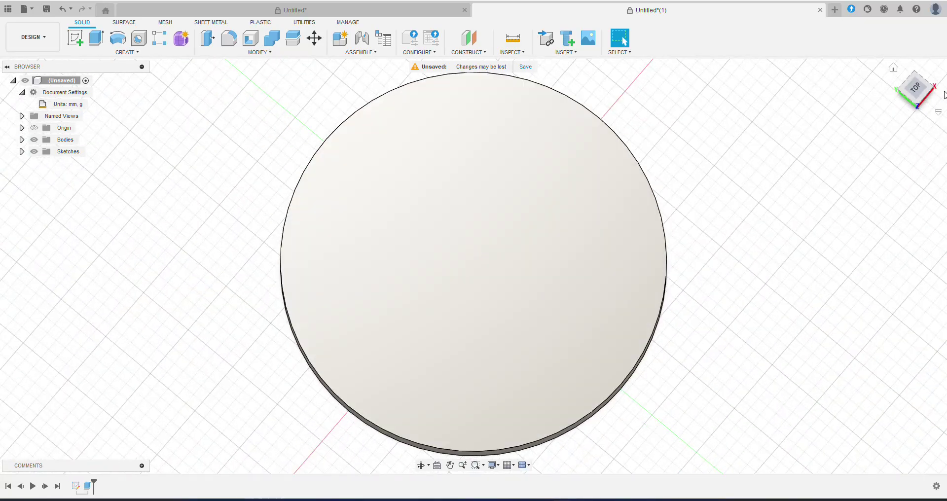
click(915, 91)
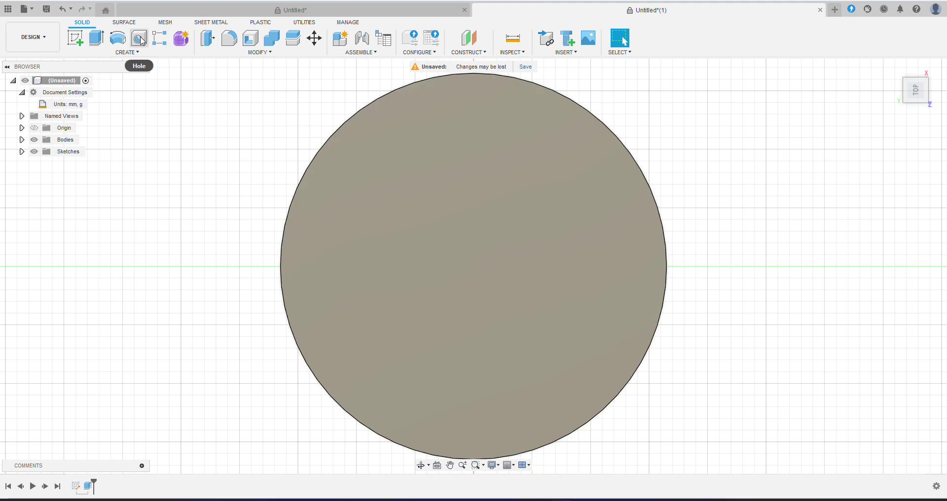
key(alt+Tab)
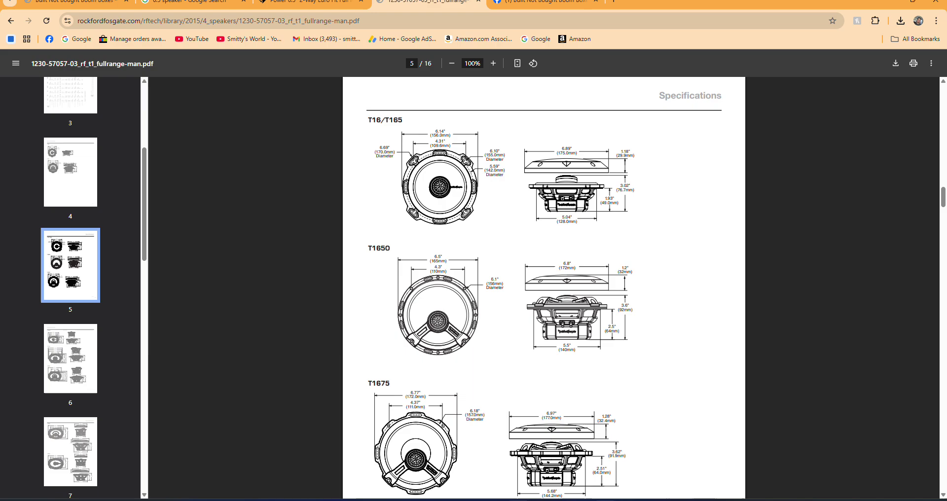
click(562, 499)
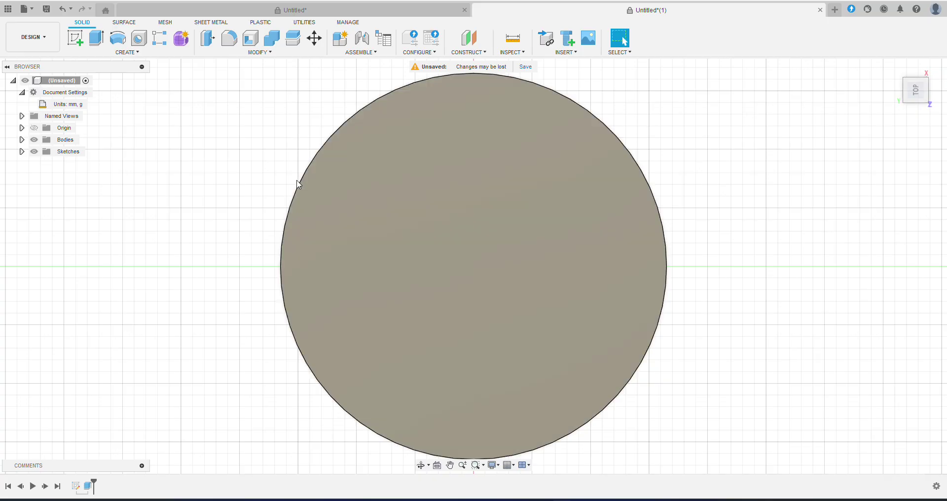
Cut a simple hole of 140 mm diameter and 10 mm depth at the centre of the disc's top face
click(139, 40)
click(139, 40)
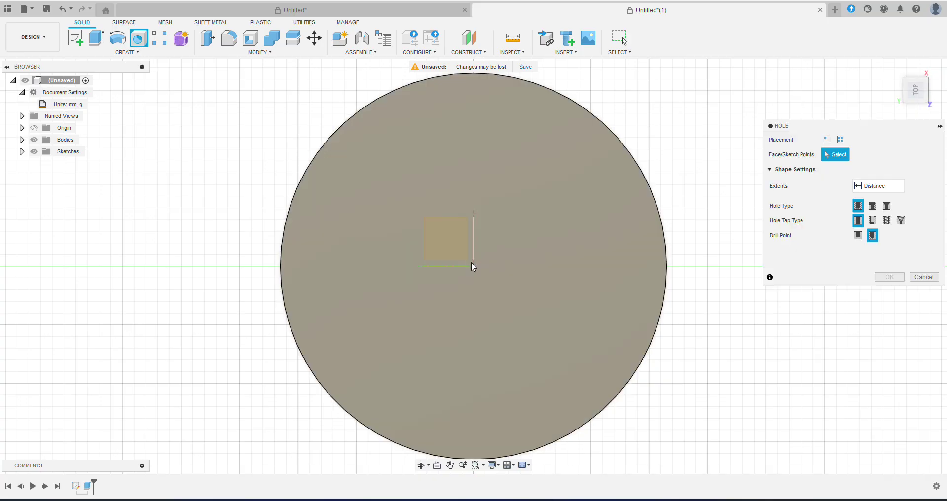
click(474, 267)
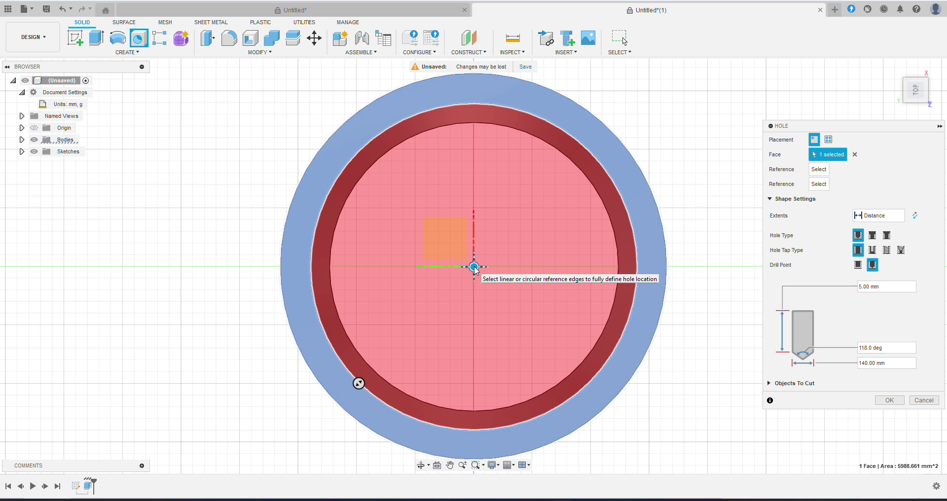
click(887, 364)
click(891, 287)
text(1)
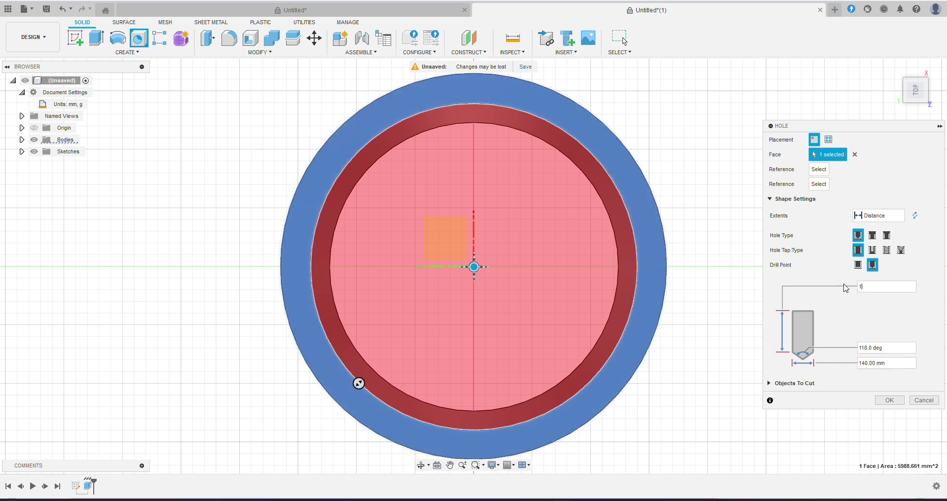
text(0)
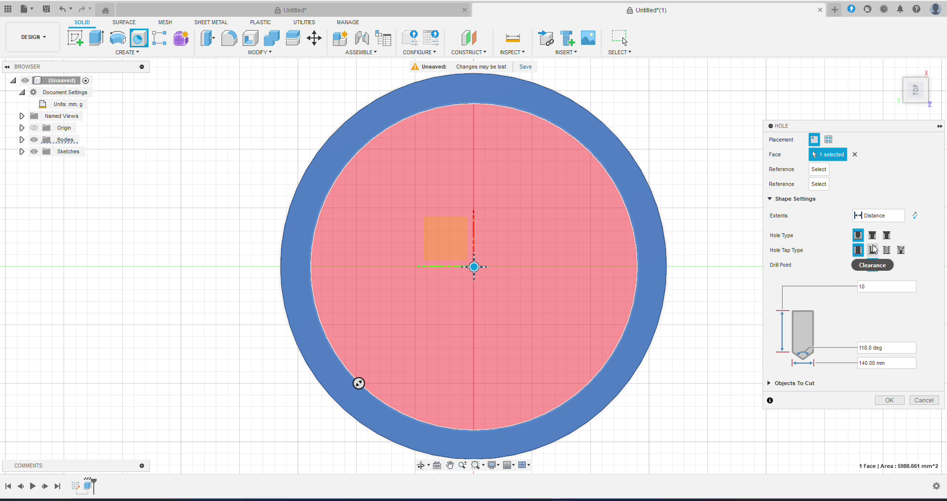
click(893, 402)
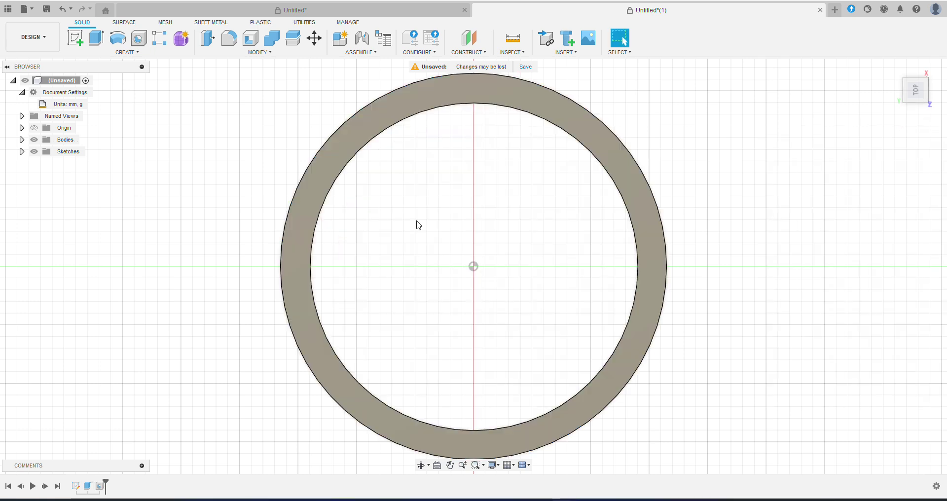
Inspect the ring from different angles and compare it with the T1650 dimension drawing in the browser
click(911, 91)
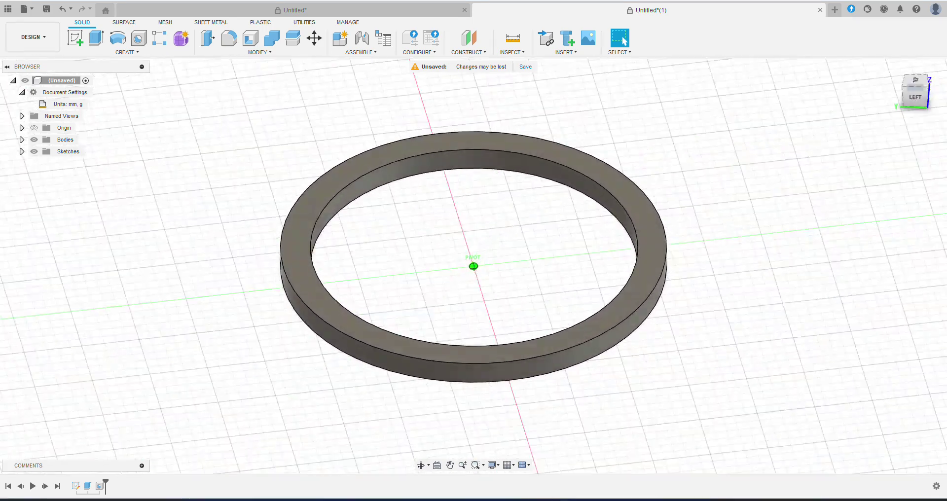
drag(929, 67, 922, 95)
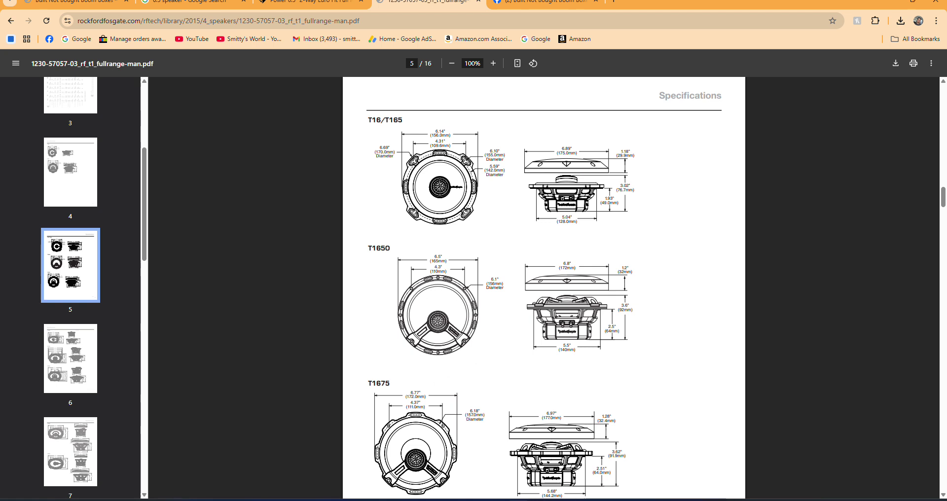
mouse_move(520, 493)
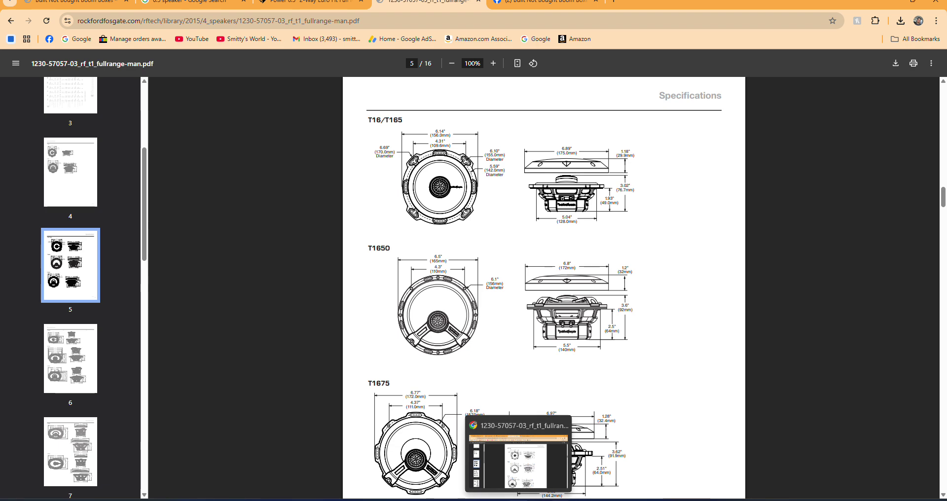
click(570, 488)
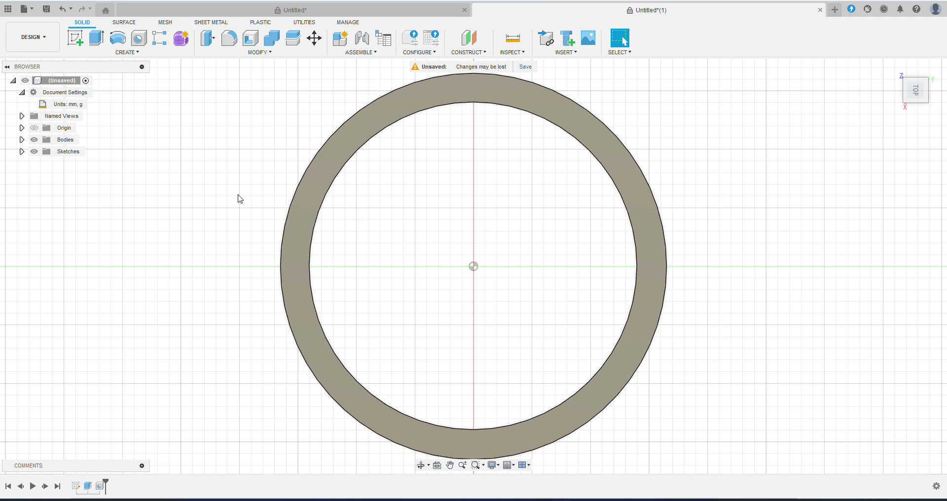
mouse_move(911, 96)
mouse_down()
mouse_move(931, 59)
mouse_move(909, 93)
mouse_up()
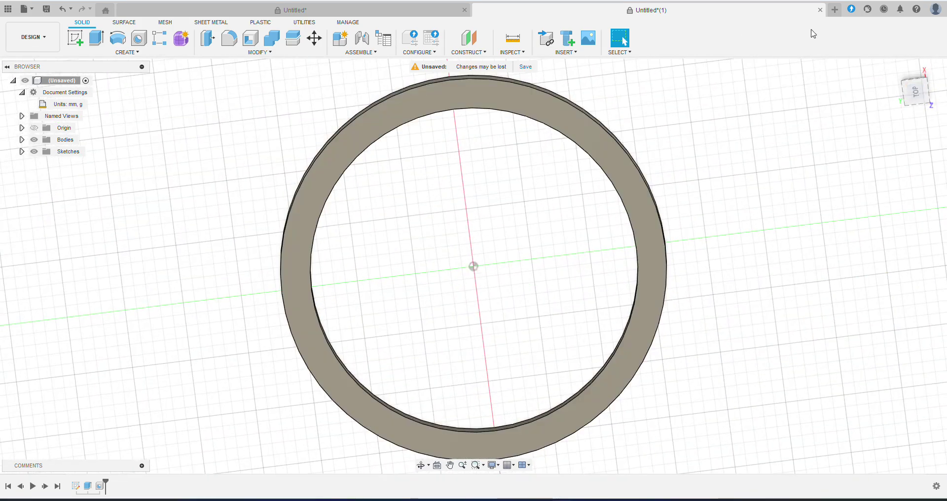
Create a new blank design for the oval speaker ring
click(836, 10)
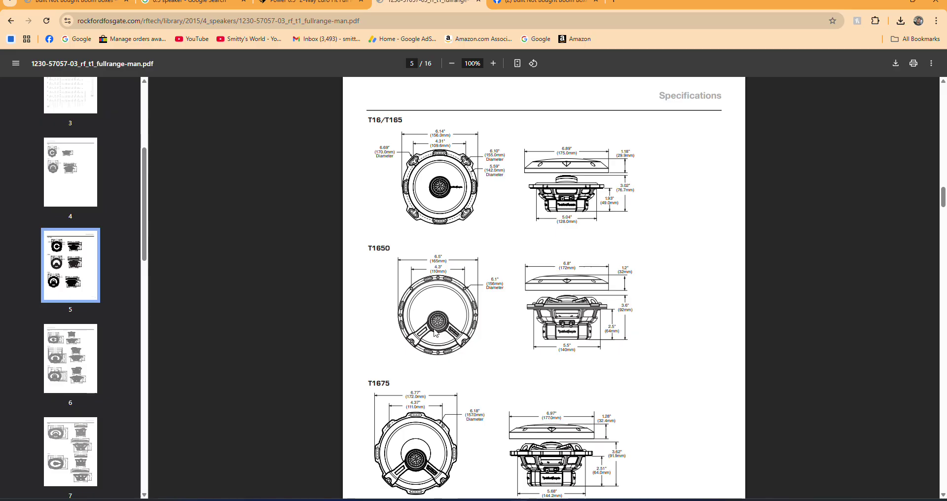
scroll(430, 335, up, 3)
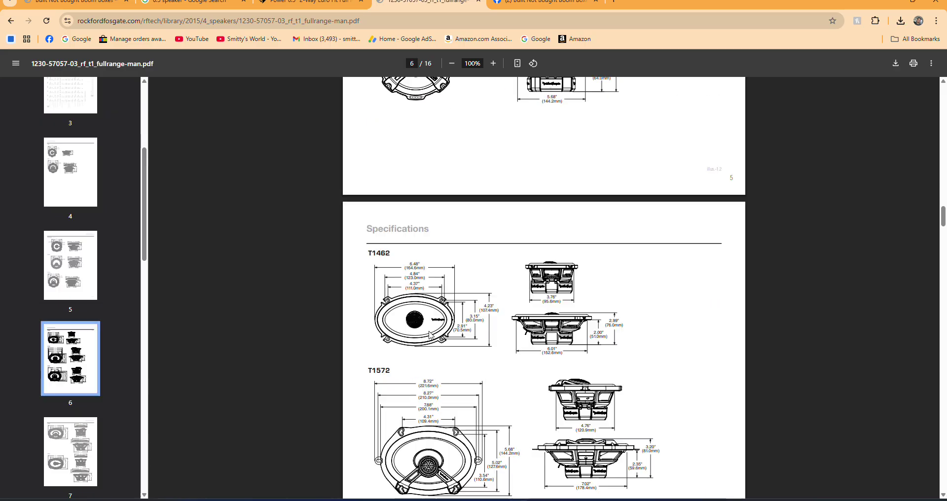
Look through the oval speaker drawings in the browser's manual and examine the T1692 outer dimensions
scroll(430, 335, up, 3)
scroll(430, 334, down, 5)
scroll(430, 334, down, 2)
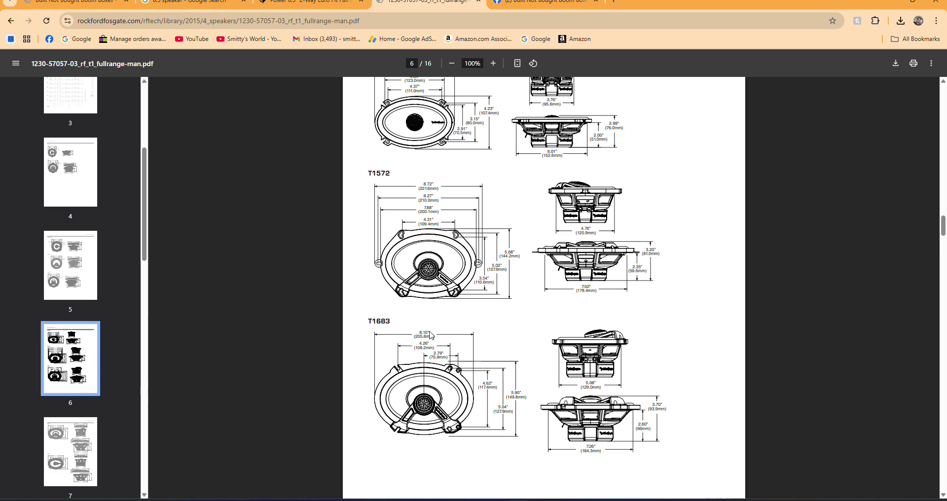
scroll(430, 335, down, 5)
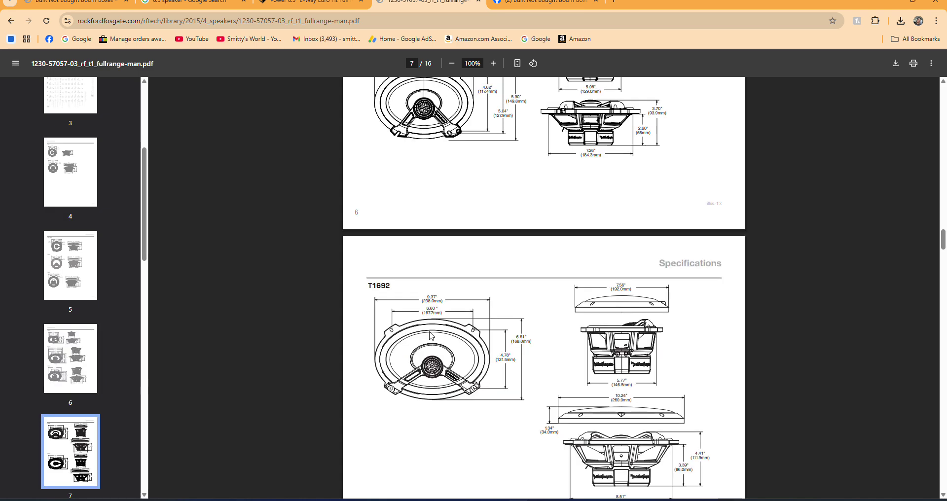
scroll(448, 344, down, 3)
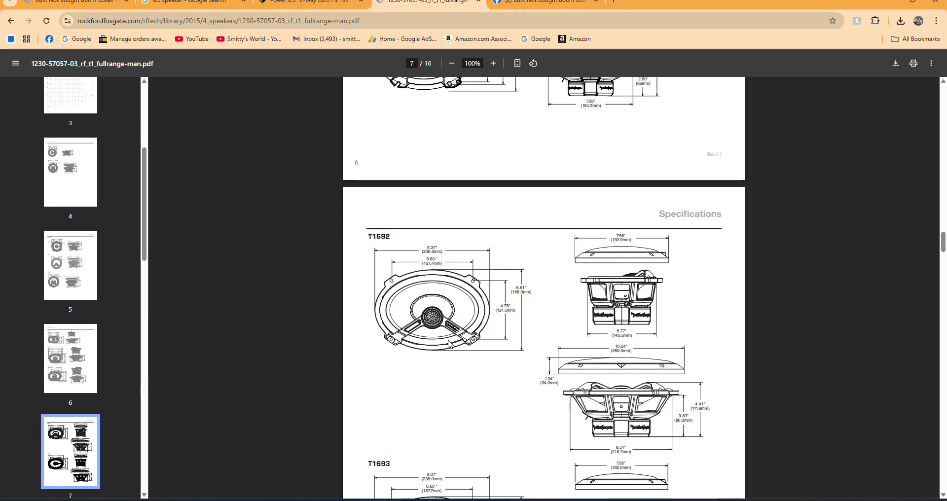
scroll(448, 343, up, 1)
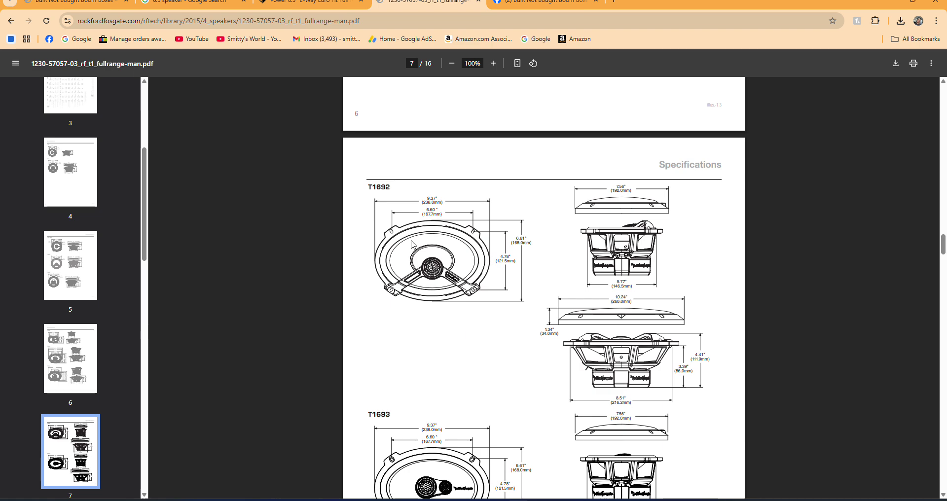
scroll(471, 286, up, 4)
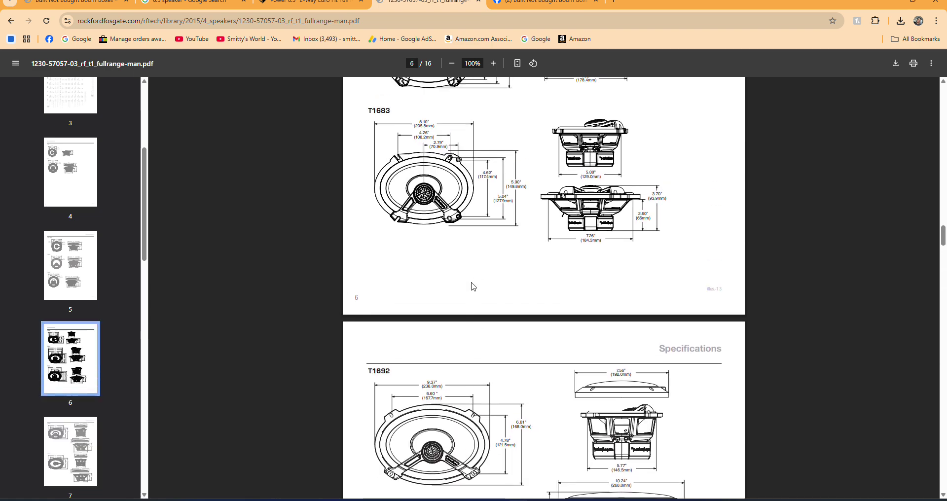
scroll(472, 286, down, 4)
scroll(472, 286, up, 4)
scroll(472, 286, down, 4)
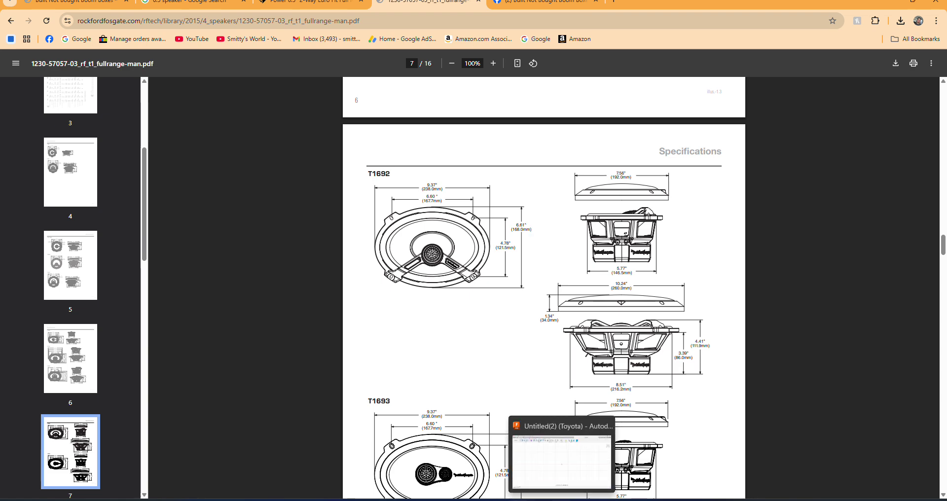
Return to Fusion and start a sketch on the XY plane
click(562, 500)
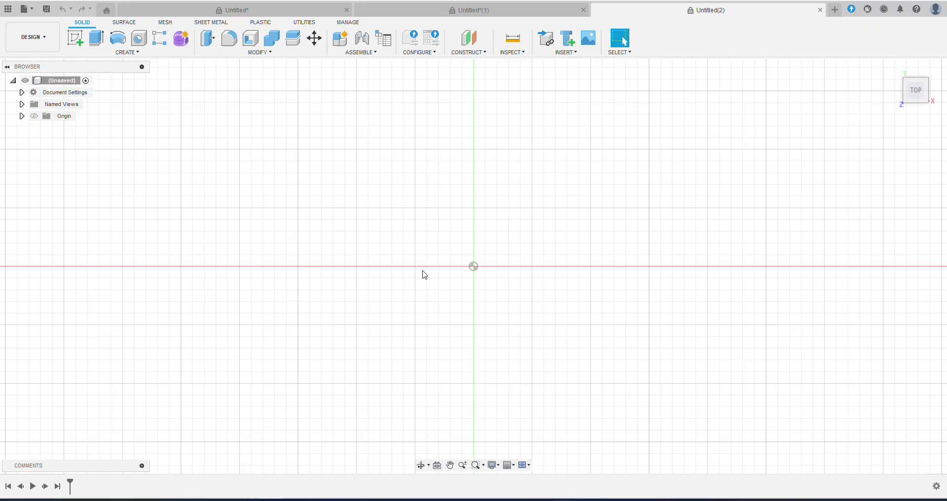
click(75, 37)
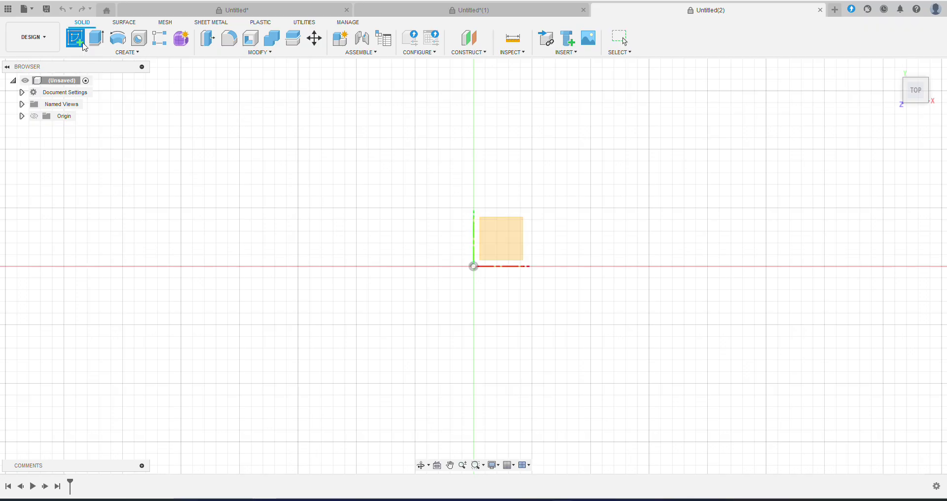
click(483, 266)
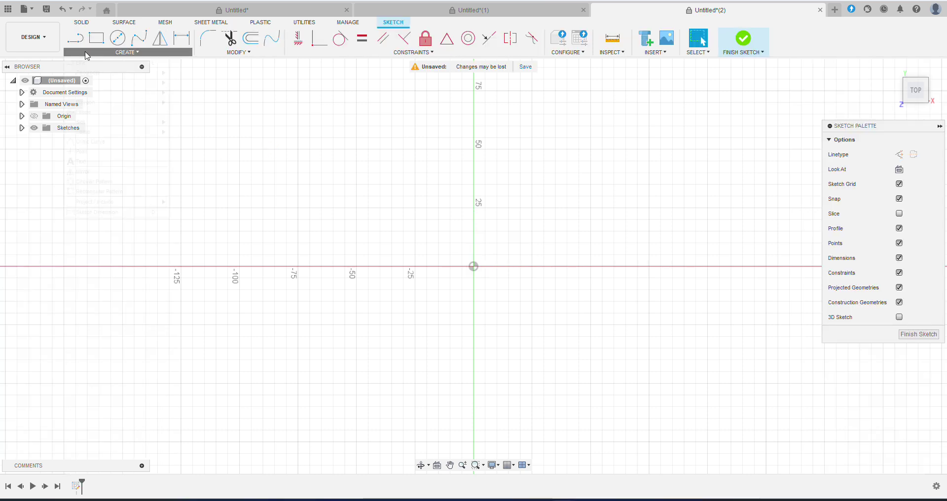
Draw an ellipse centred on the X axis about 75 mm from the origin, with a 238 mm horizontal axis and a 168 mm vertical axis
click(88, 52)
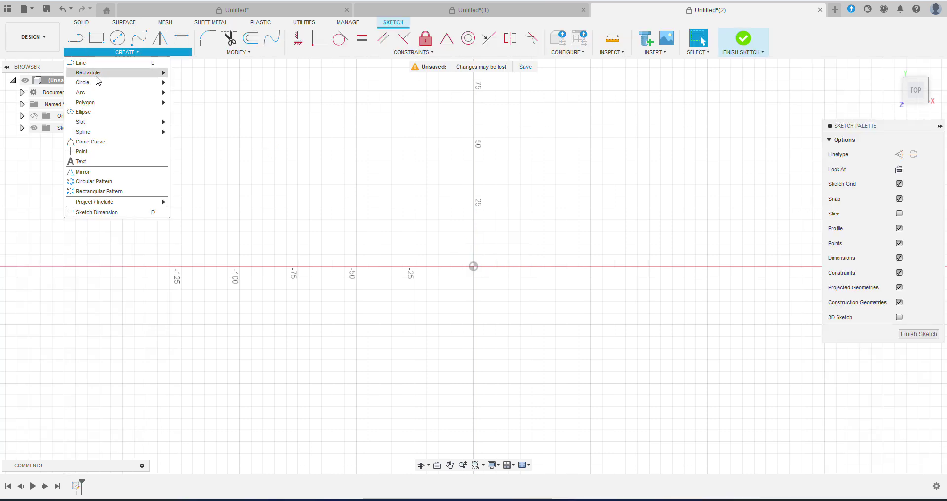
click(83, 112)
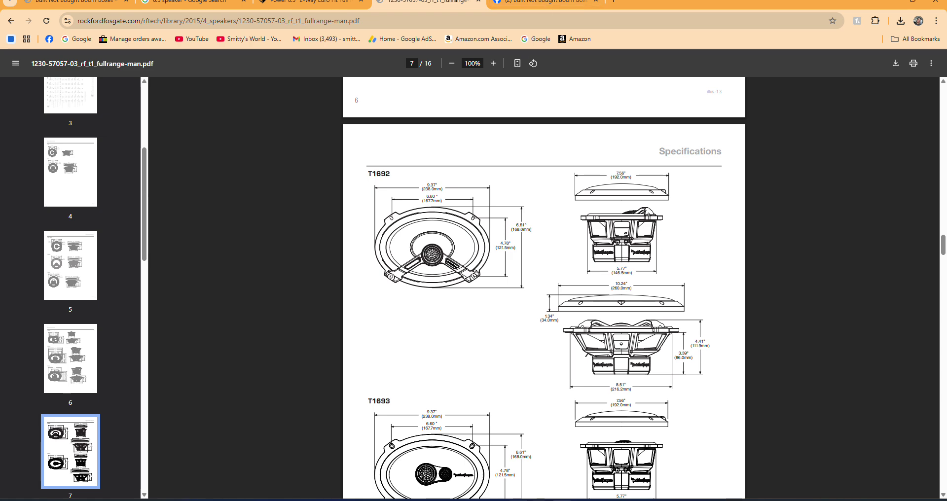
mouse_move(540, 500)
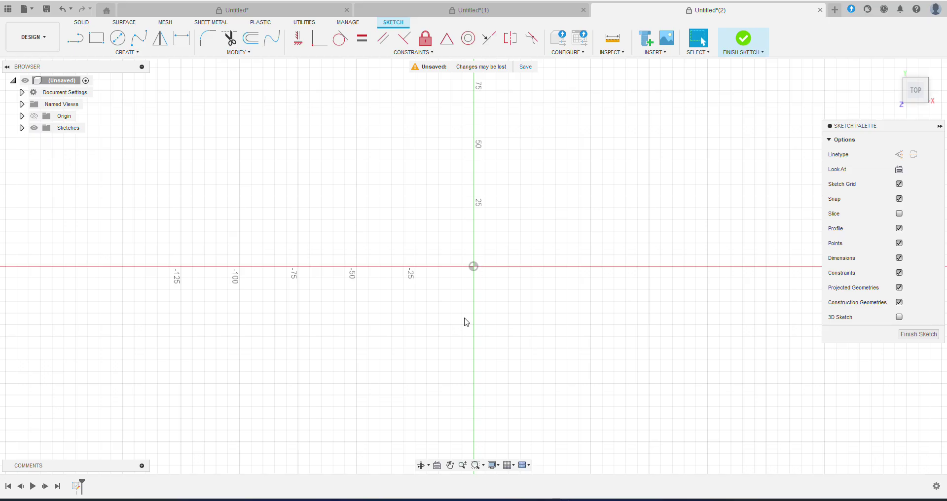
click(104, 52)
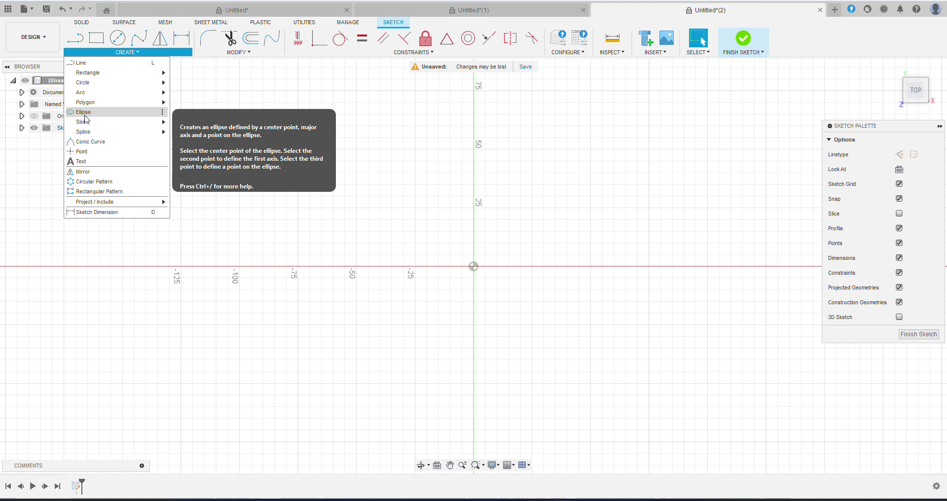
click(85, 112)
click(473, 267)
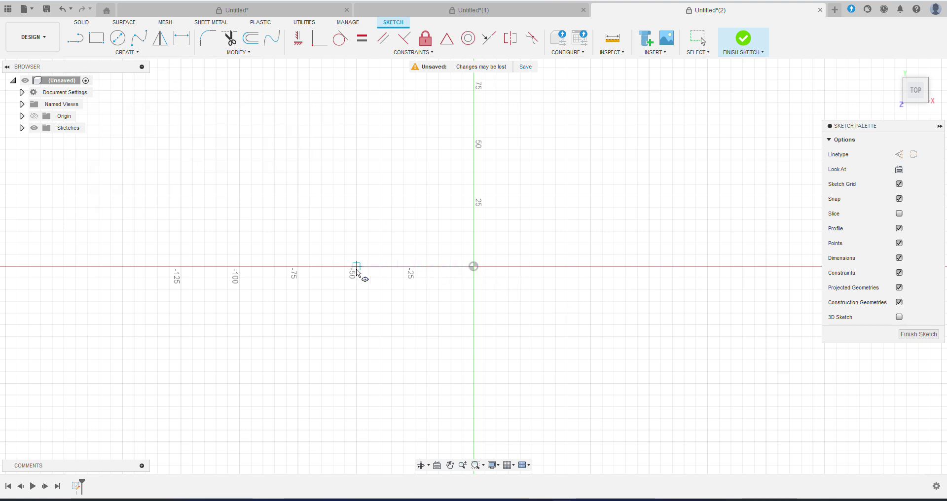
click(298, 266)
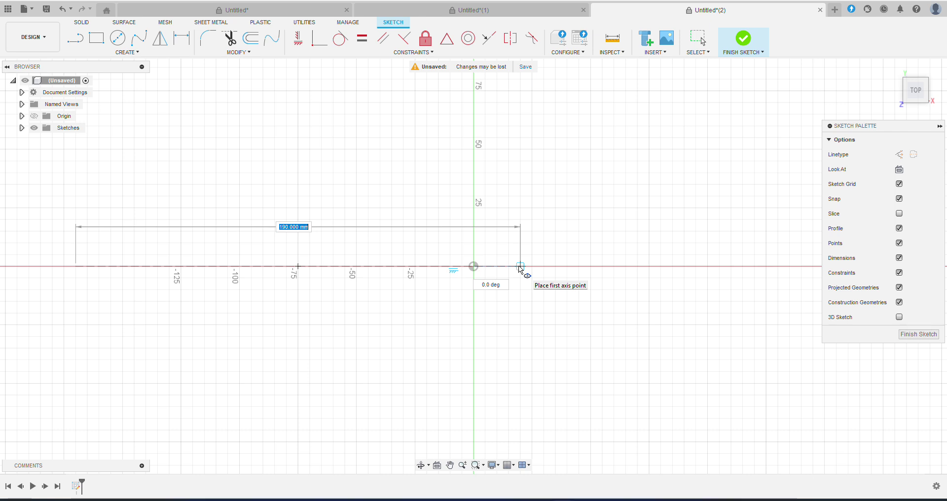
text(238)
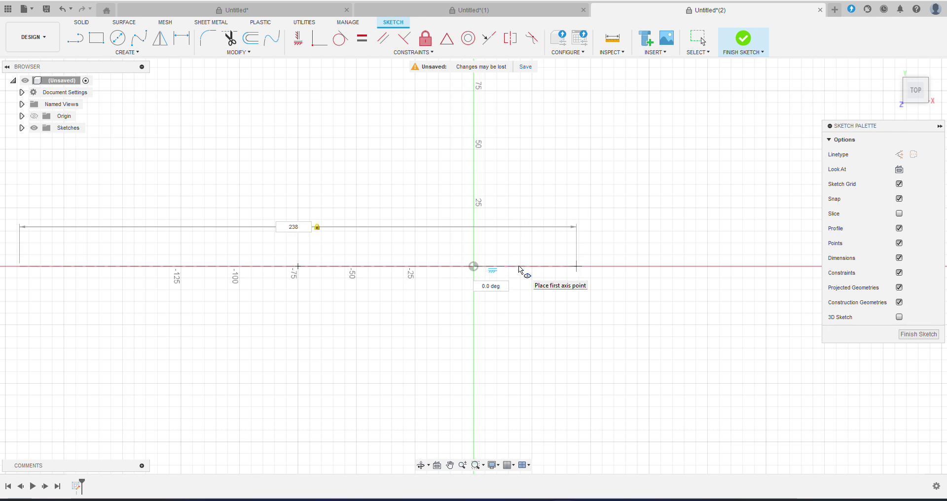
key(Tab)
key(Return)
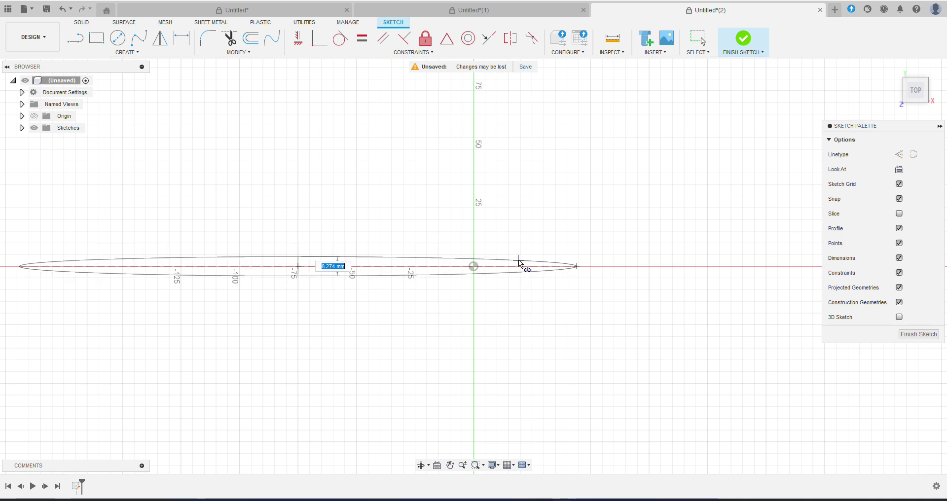
text(168)
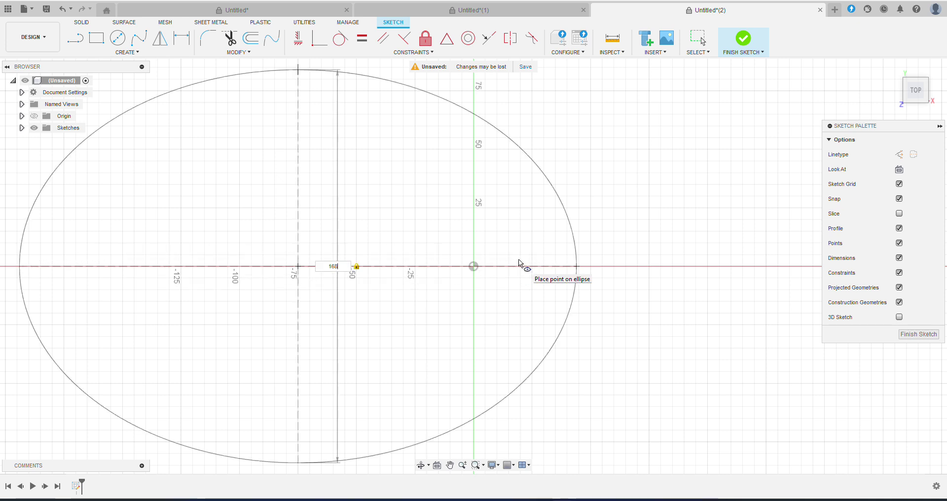
key(Return)
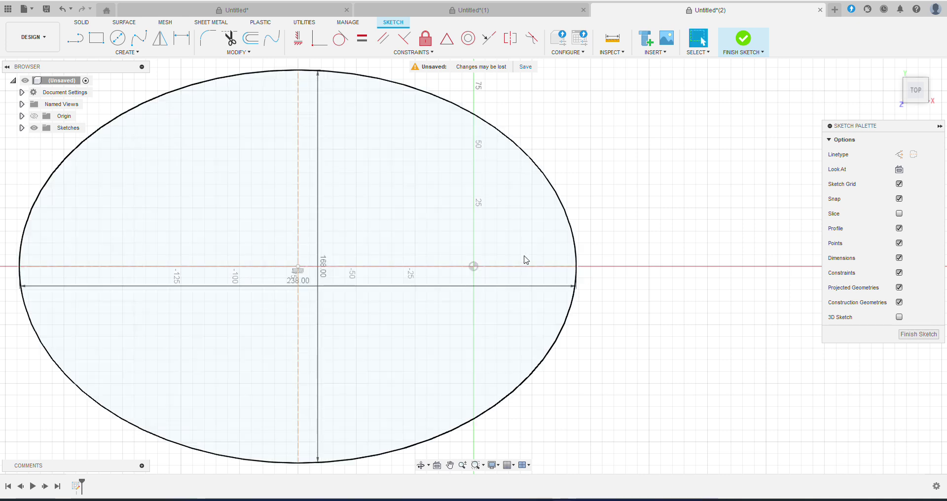
Extrude the ellipse profile 10 mm as a new body
key(e)
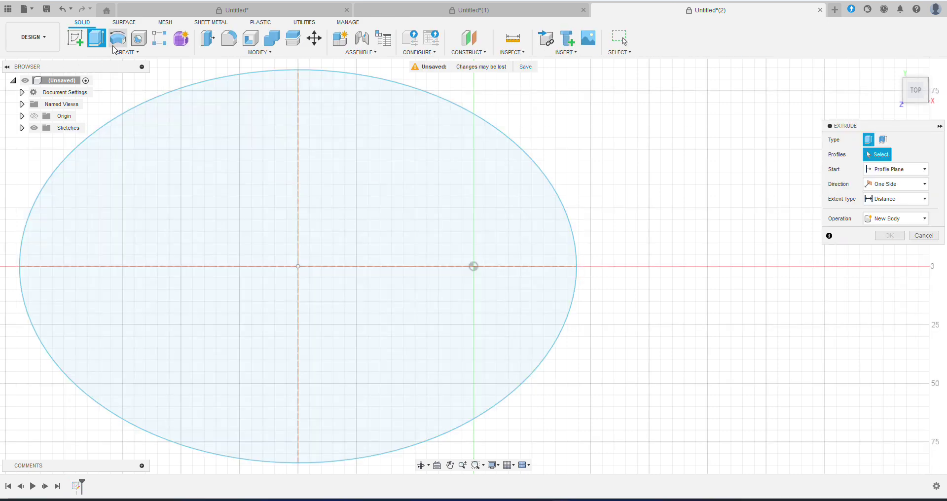
click(243, 176)
text(10)
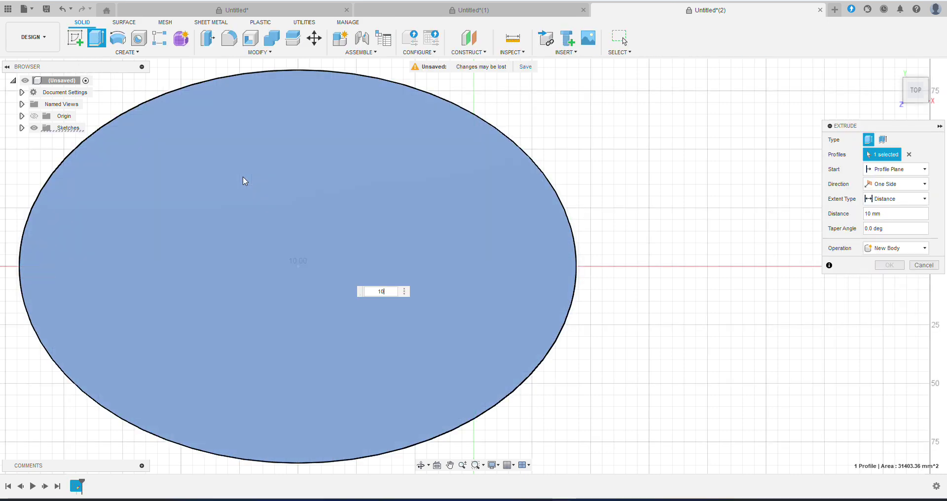
key(Return)
Look over the oval disc and check the T1692 basket width and length in the browser's manual before returning to Fusion
mouse_move(916, 93)
mouse_down()
mouse_move(875, 81)
mouse_move(882, 47)
mouse_move(871, 69)
mouse_move(916, 90)
mouse_up()
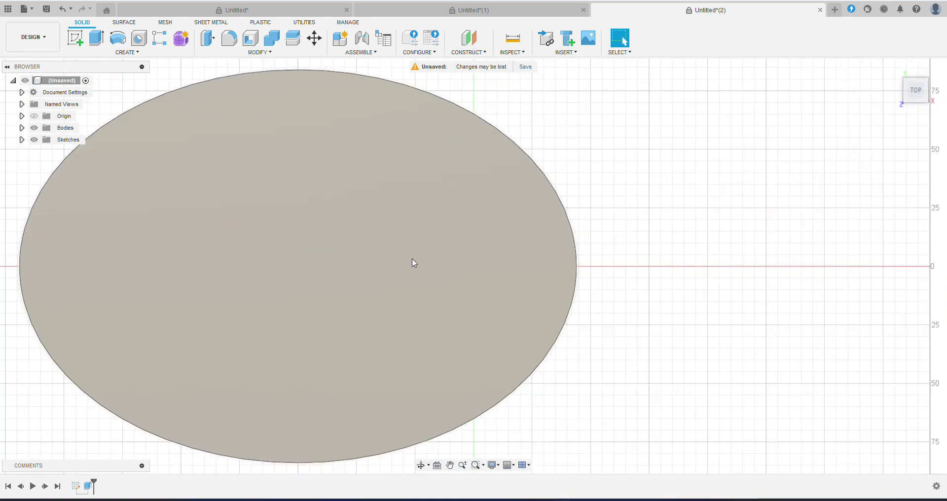
middle_drag(412, 259, 581, 257)
scroll(583, 262, up, 2)
scroll(583, 261, down, 3)
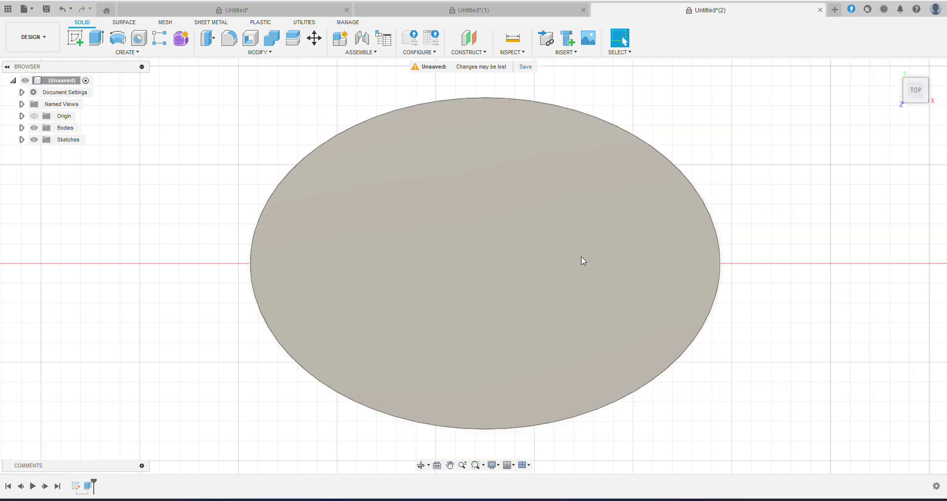
click(518, 499)
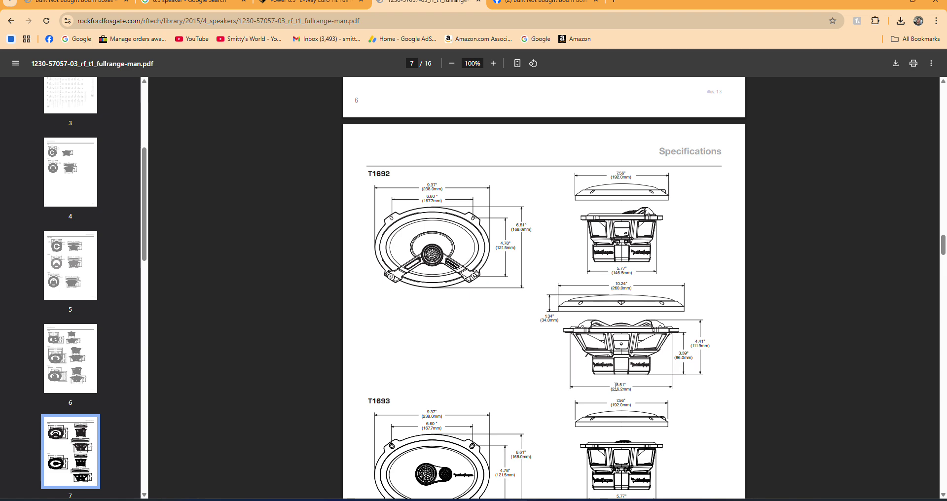
scroll(671, 390, down, 2)
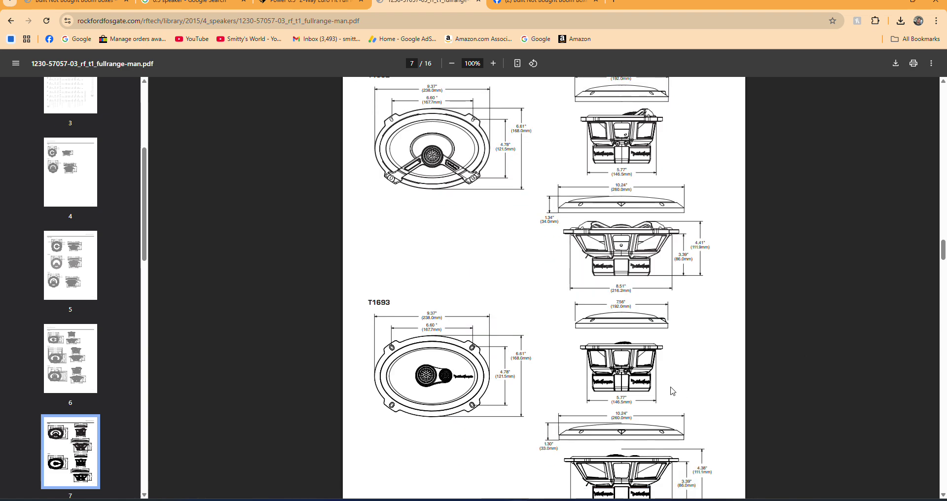
scroll(641, 373, up, 1)
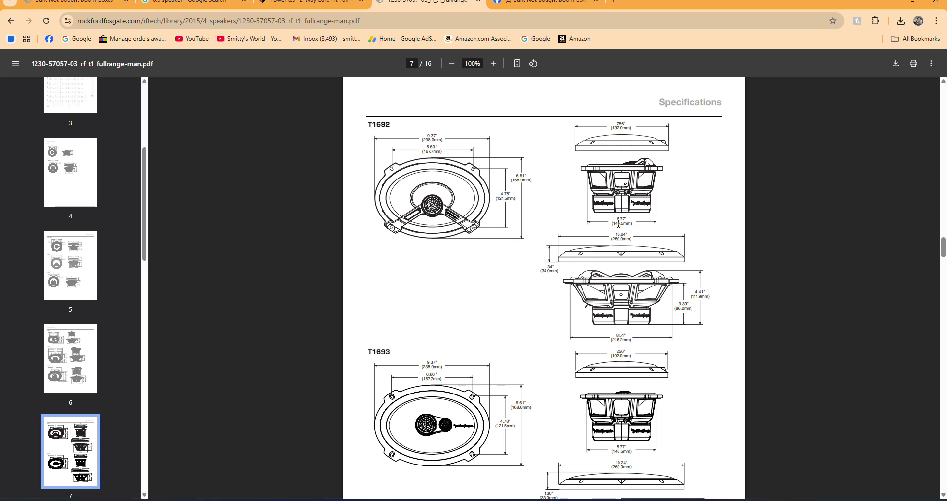
scroll(621, 247, up, 1)
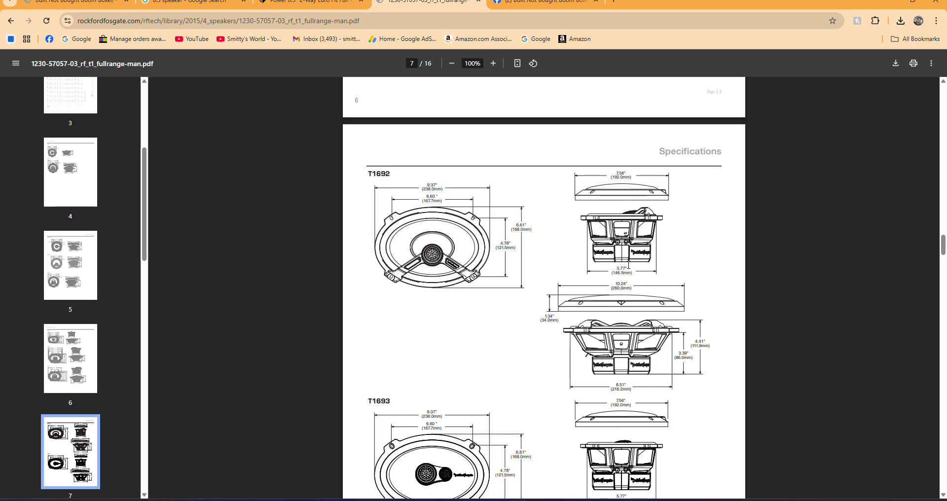
double_click(625, 272)
click(554, 499)
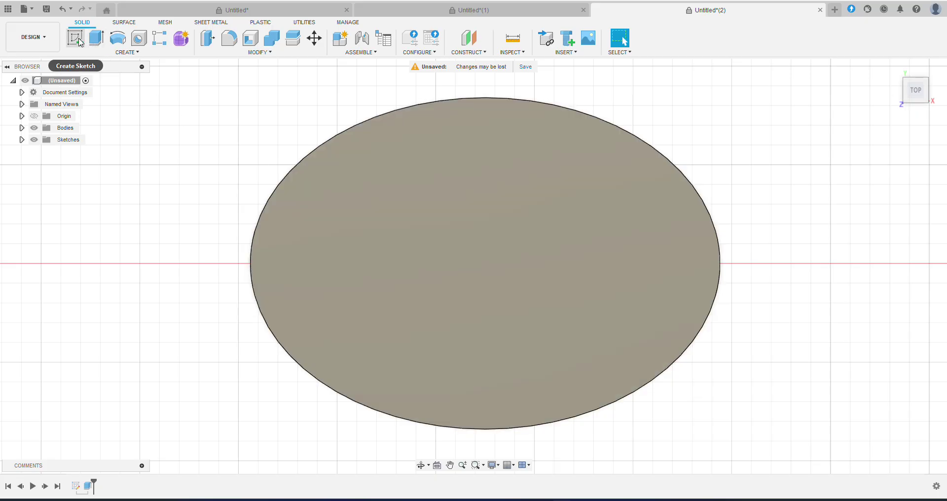
Sketch an ellipse centred on the oval disc's top face, with a 216 mm horizontal axis and a 146.5 mm vertical axis
click(79, 42)
click(488, 264)
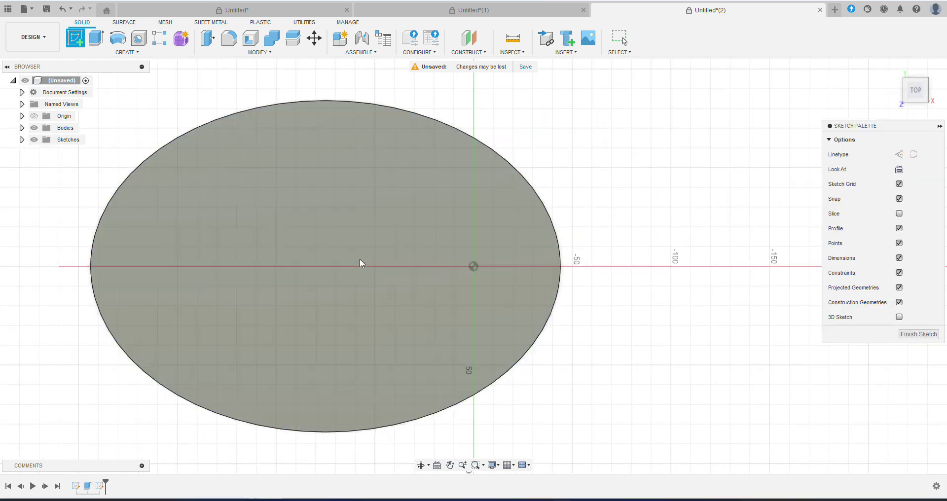
click(124, 52)
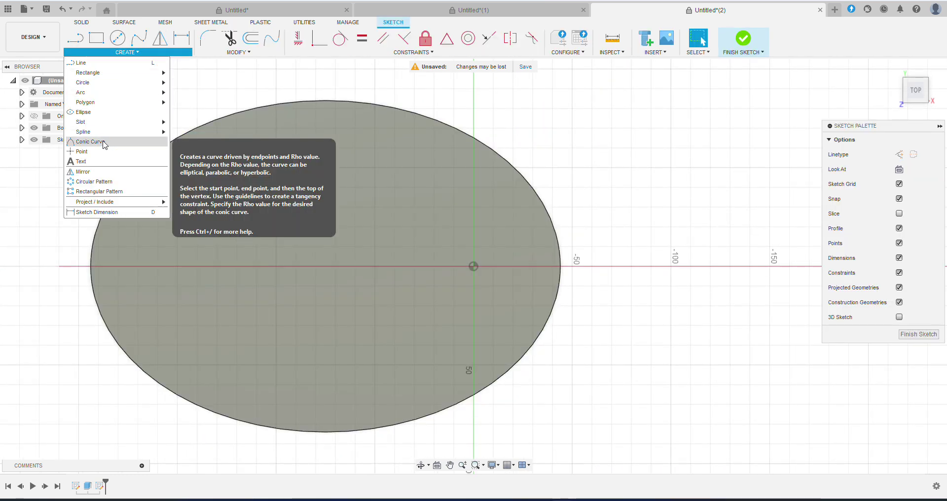
click(101, 141)
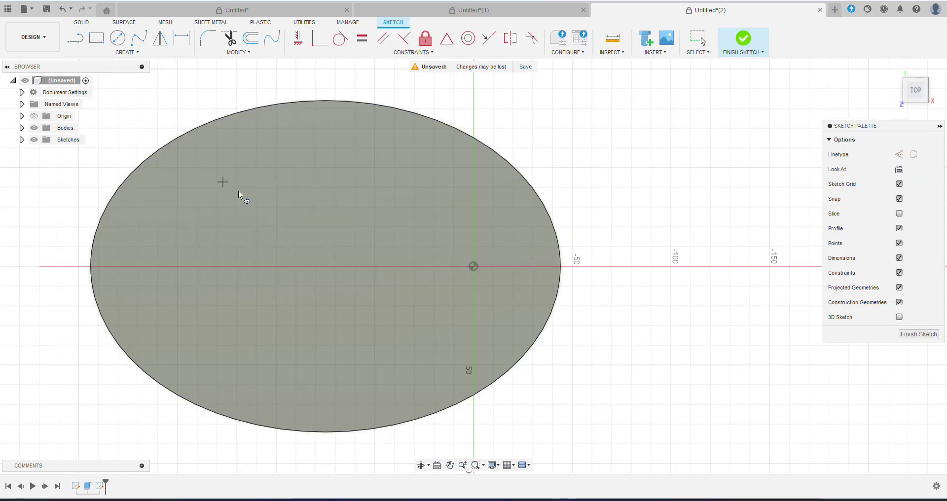
click(325, 261)
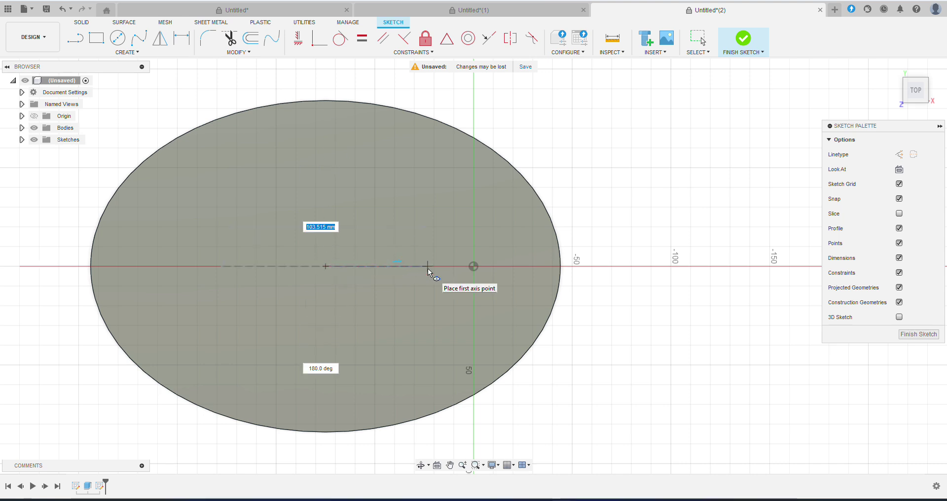
text(216)
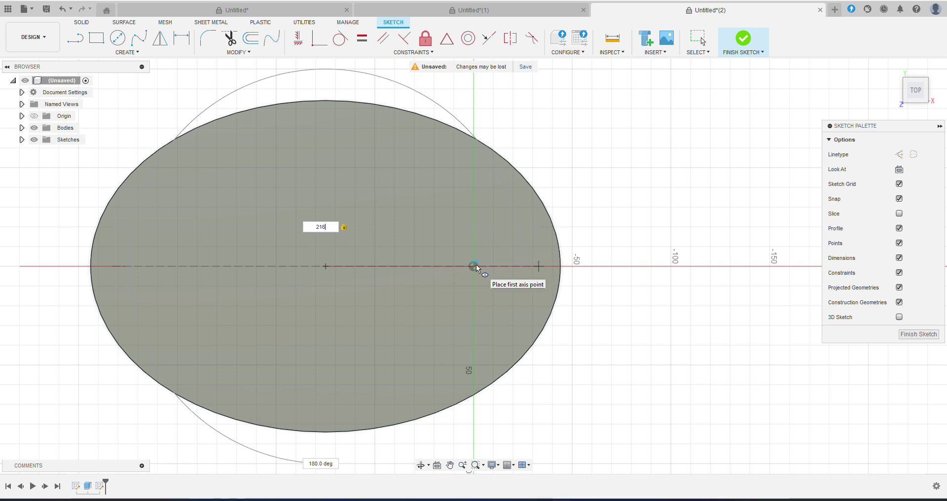
key(Tab)
text(0)
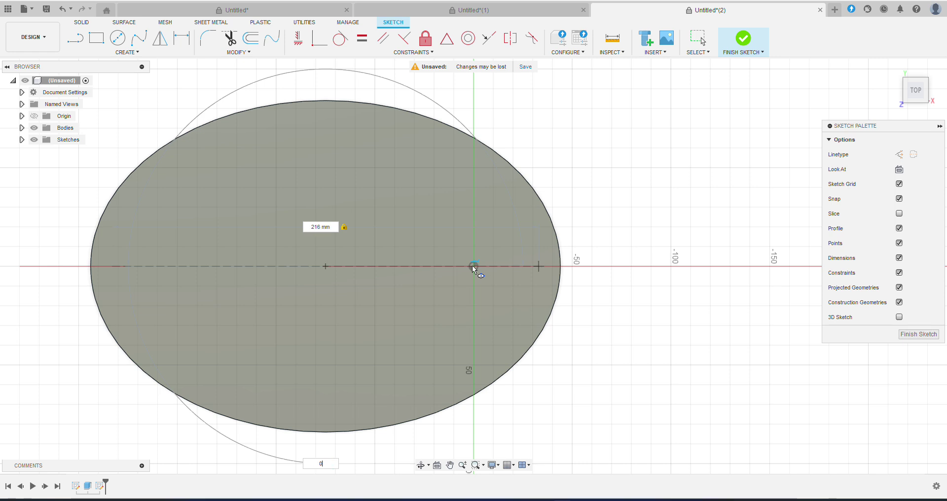
key(Tab)
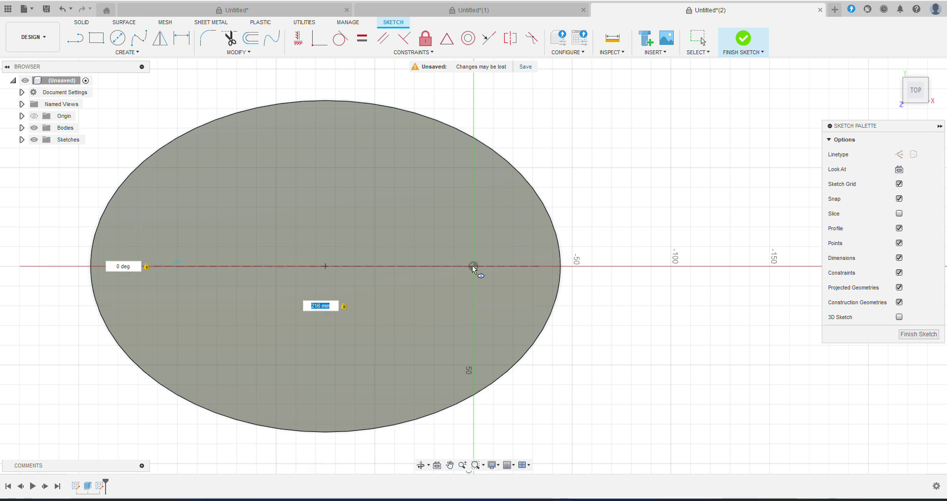
key(Return)
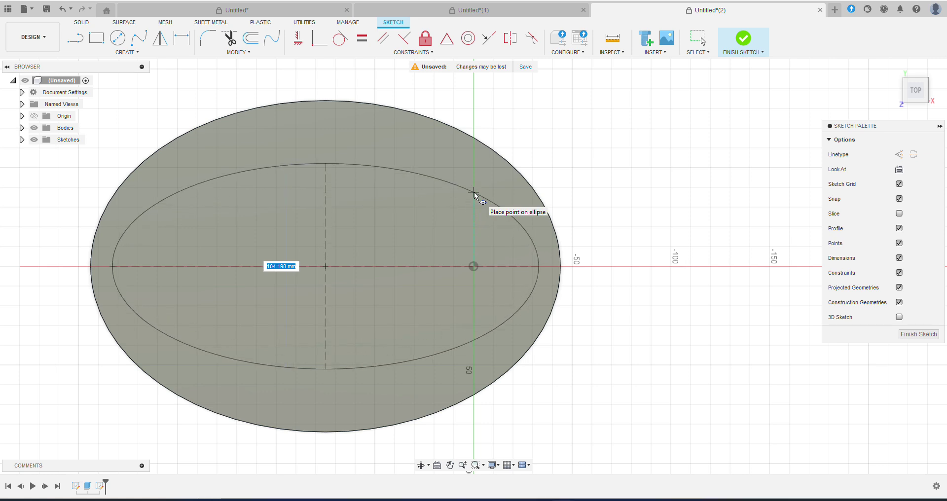
text(146.5)
key(Return)
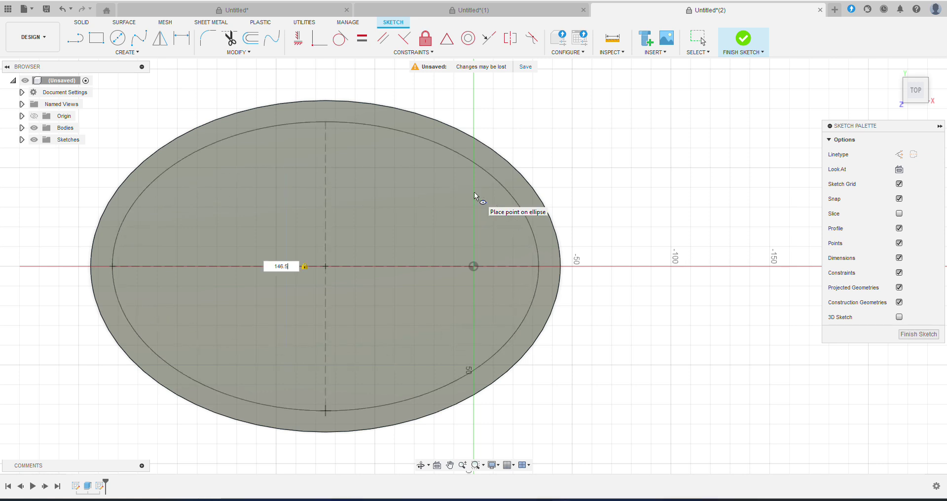
Extrude the inner ellipse profile downward as a cut through the oval disc, leaving a ring
click(81, 22)
key(e)
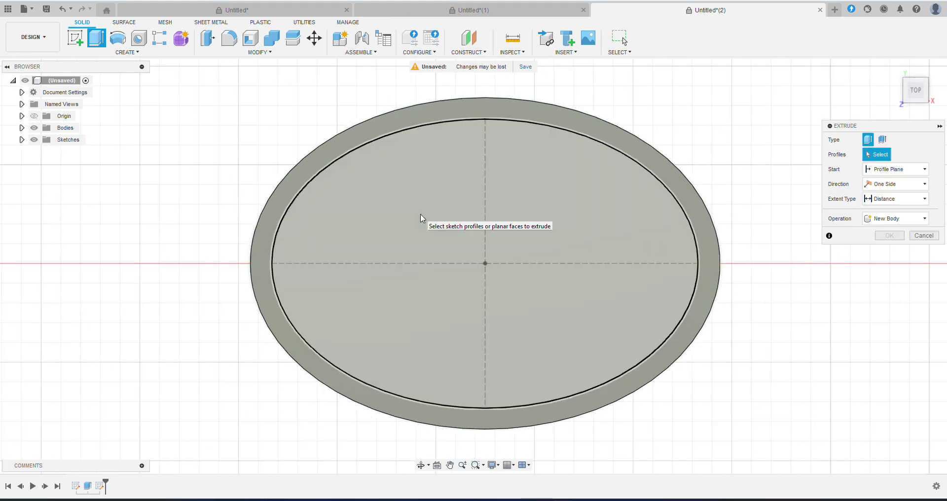
click(421, 219)
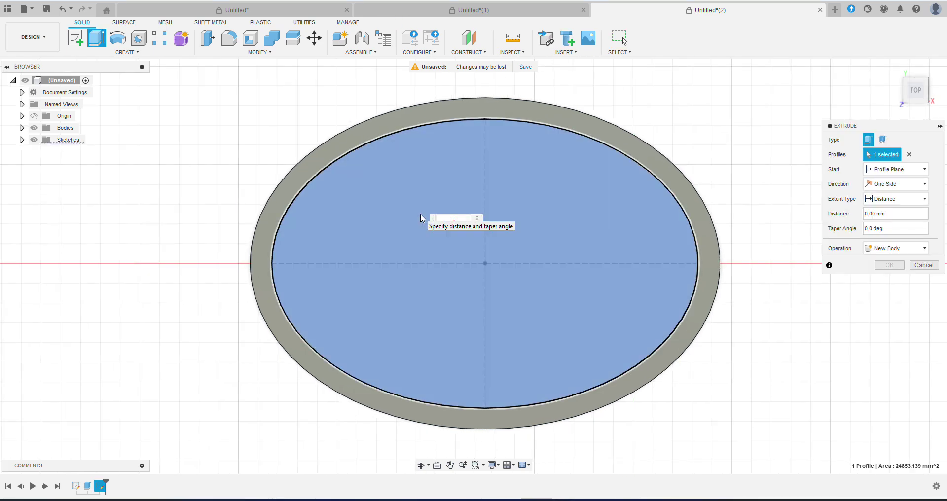
key(Escape)
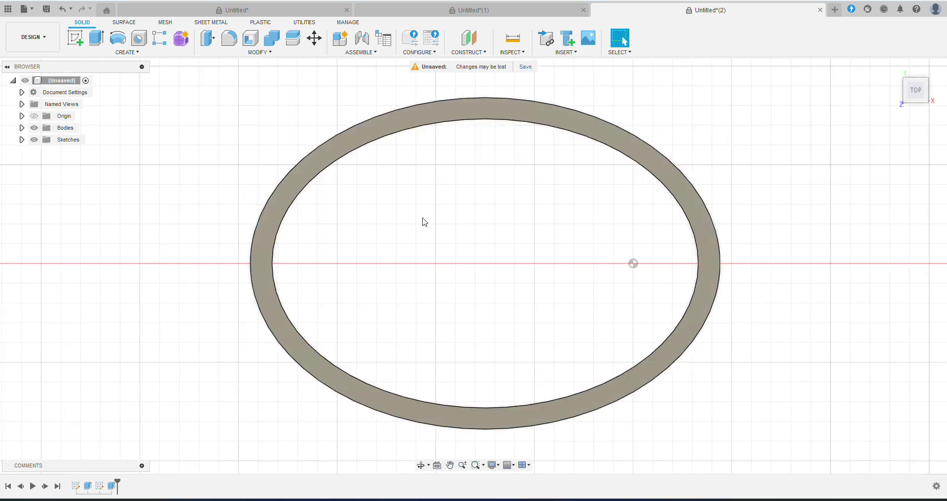
Look over the oval ring and check the T1692 mounting-hole spacing in the browser's manual before returning to Fusion
drag(913, 97, 769, 74)
drag(939, 59, 913, 97)
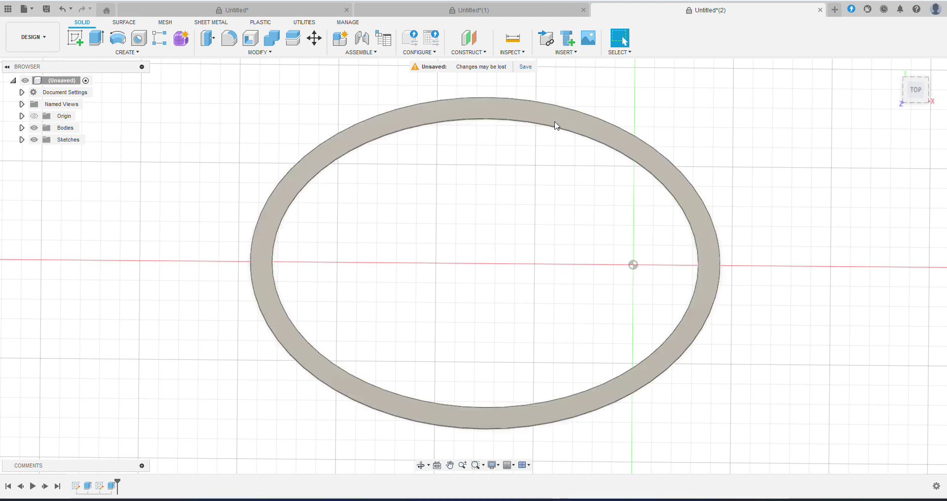
key(alt+Tab)
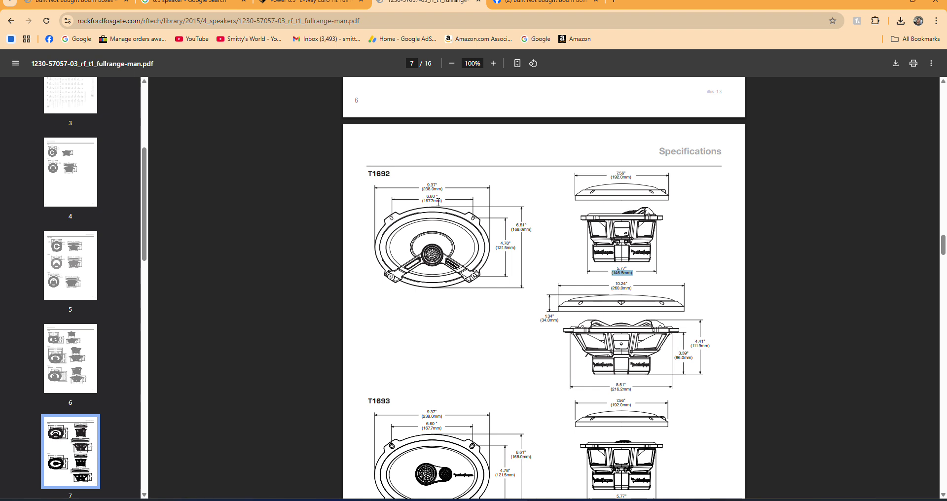
drag(423, 201, 443, 199)
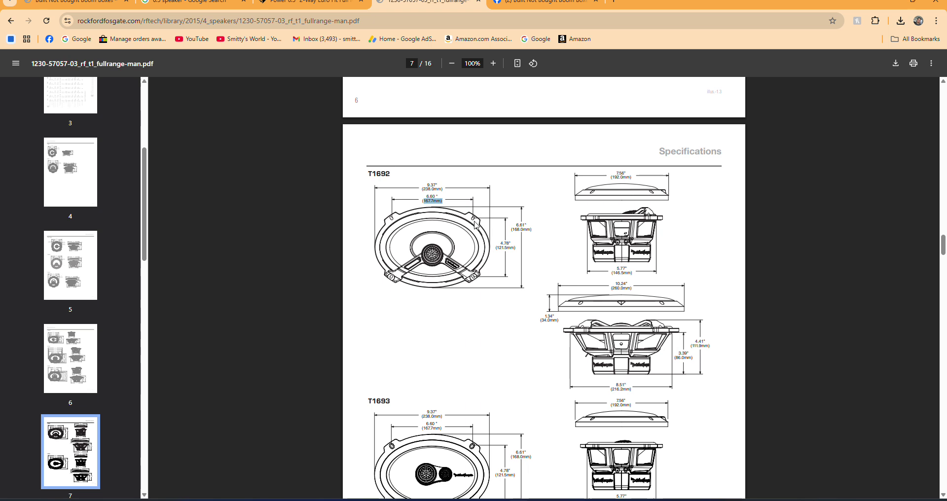
click(498, 246)
mouse_move(557, 493)
click(562, 456)
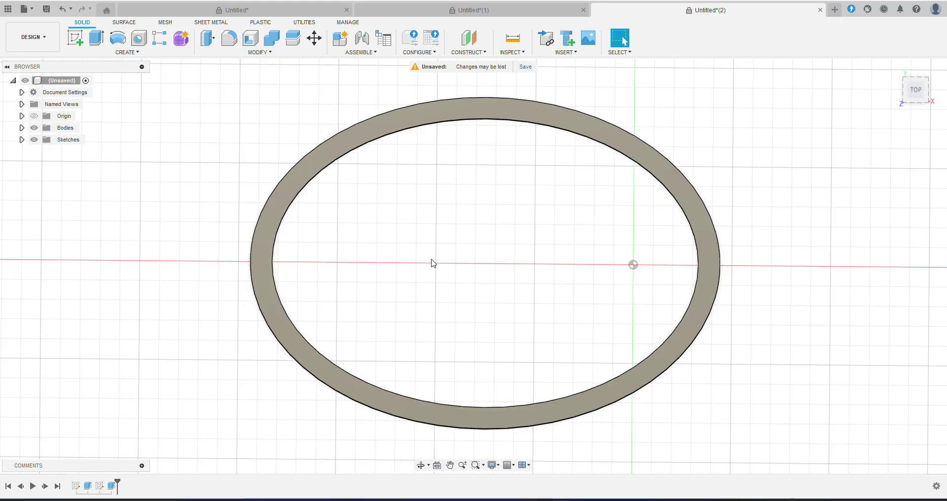
shift+middle_drag(432, 262, 601, 276)
shift+middle_drag(493, 276, 498, 283)
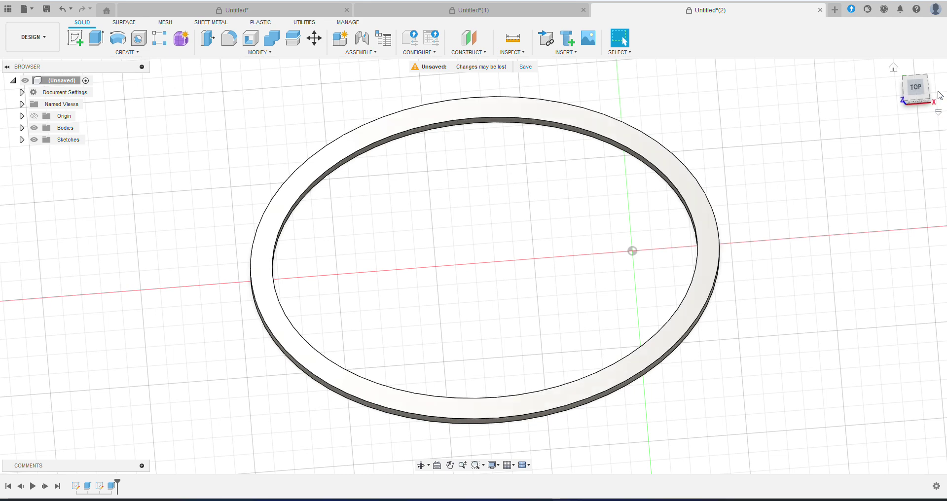
drag(915, 89, 905, 102)
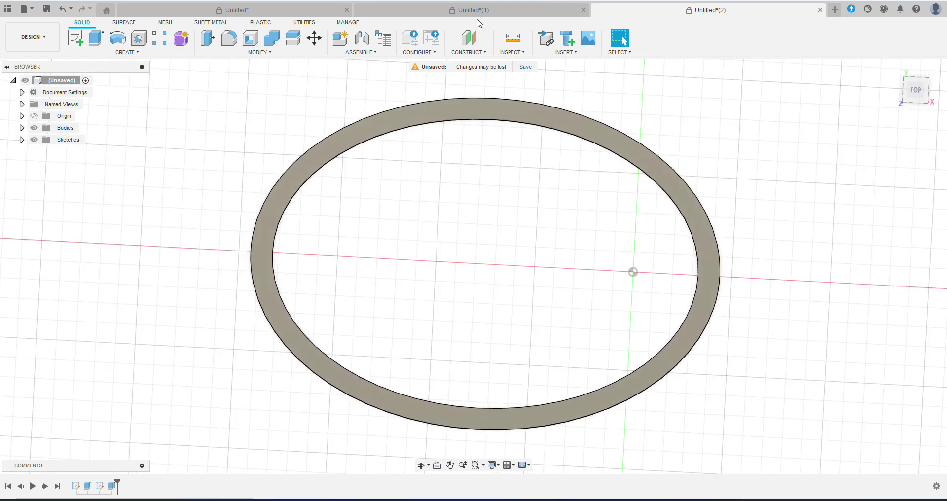